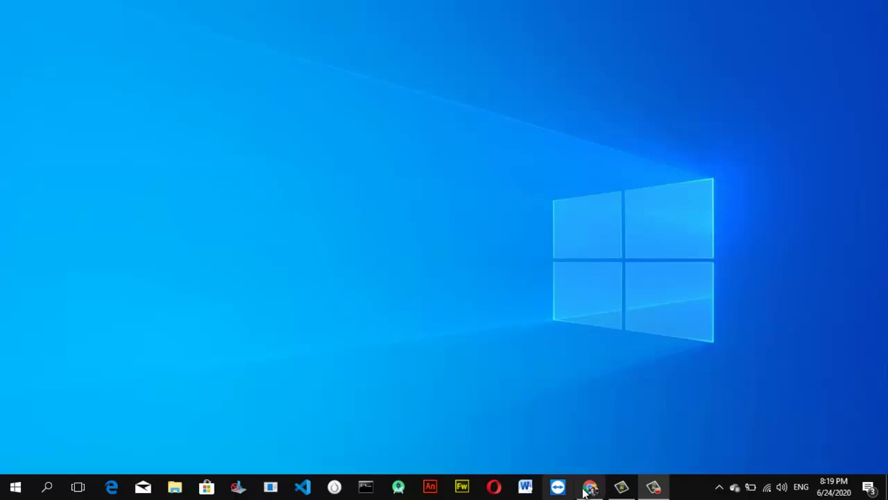
# Switch to Chrome and look through the Guide to Running Tournaments on Facebook, from Creation to Ending the Tournament
pyautogui.click(590, 488)
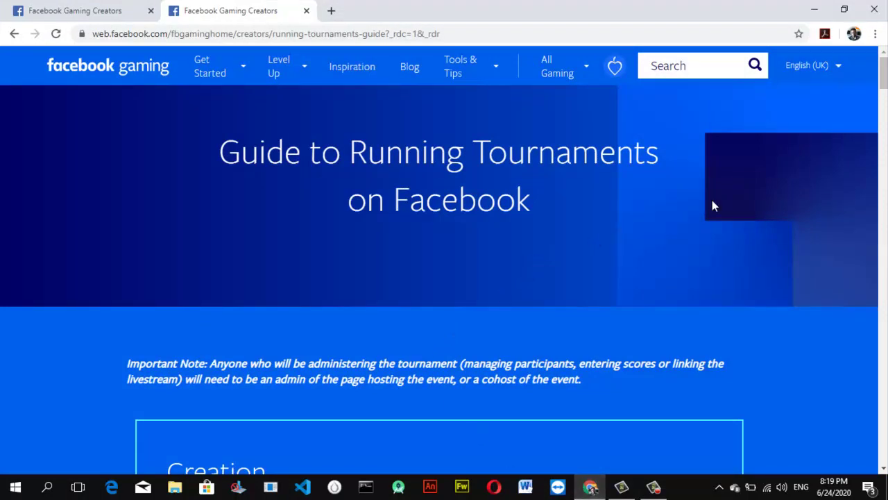
pyautogui.moveTo(884, 71); pyautogui.dragTo(885, 92)
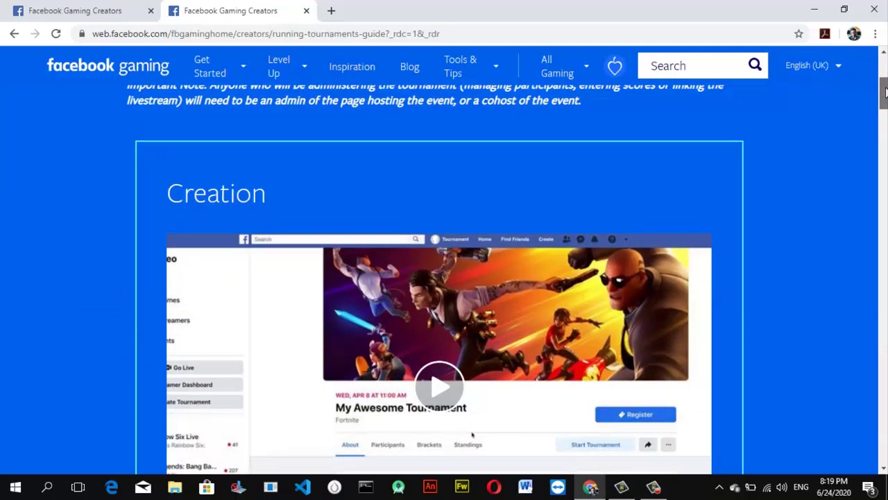
pyautogui.scroll(-4, 700, 126)
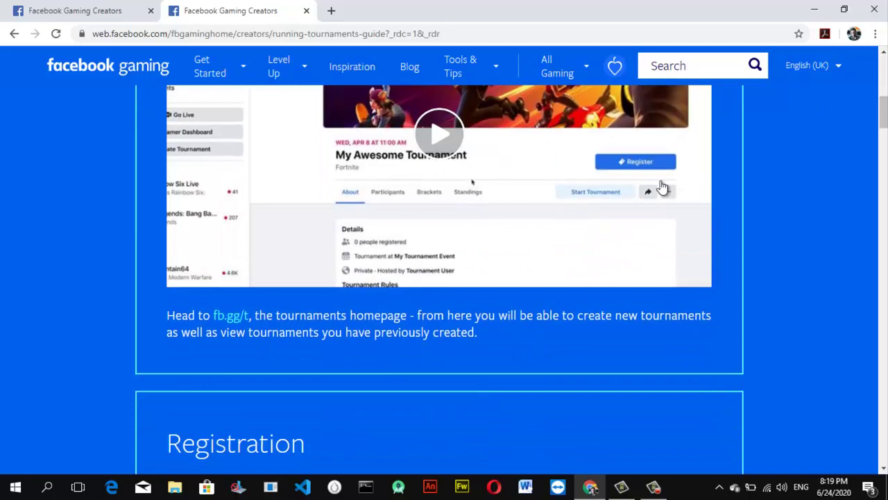
pyautogui.moveTo(885, 124); pyautogui.dragTo(885, 423)
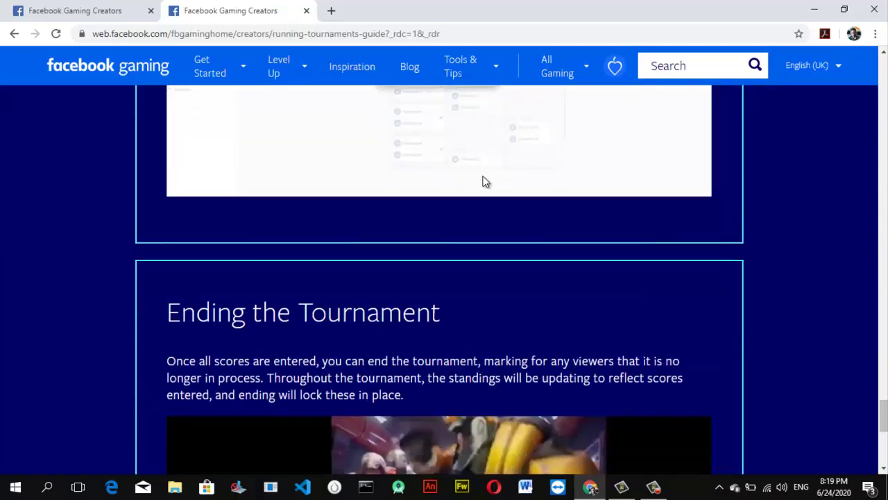
# Read through the About Facebook Tournaments page down to its FAQs
pyautogui.click(101, 9)
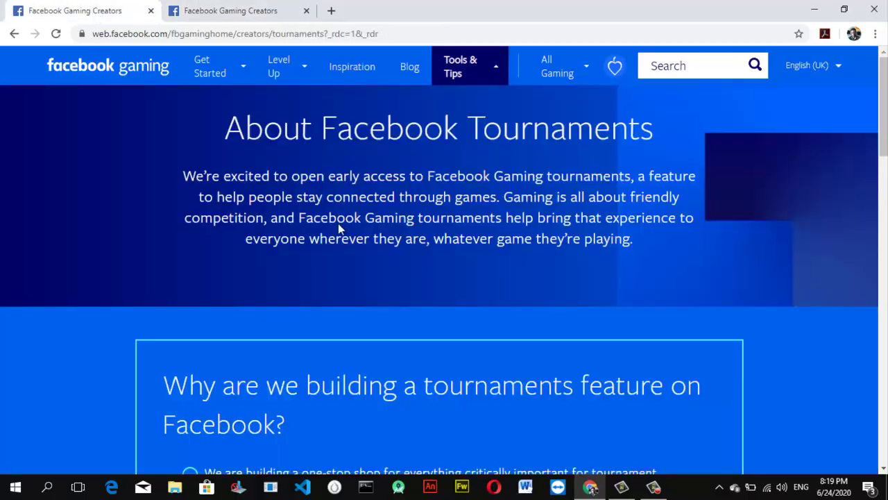
pyautogui.moveTo(886, 136); pyautogui.dragTo(885, 180)
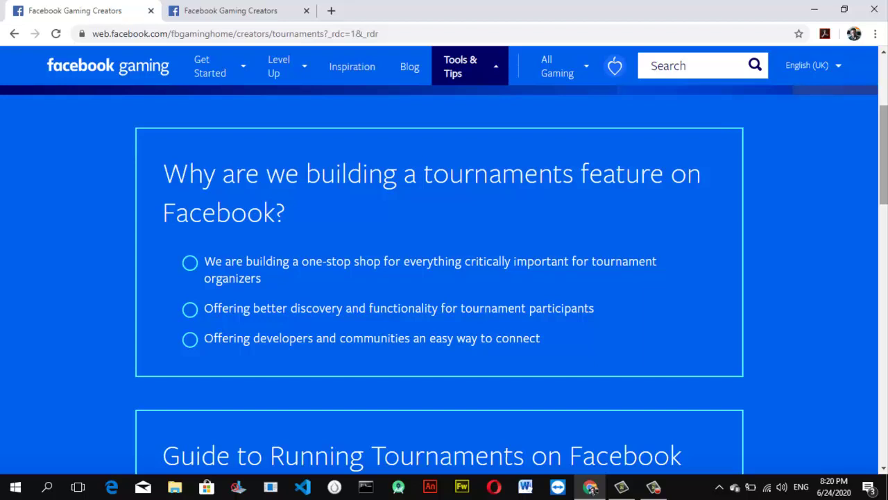
pyautogui.scroll(-6, 467, 97)
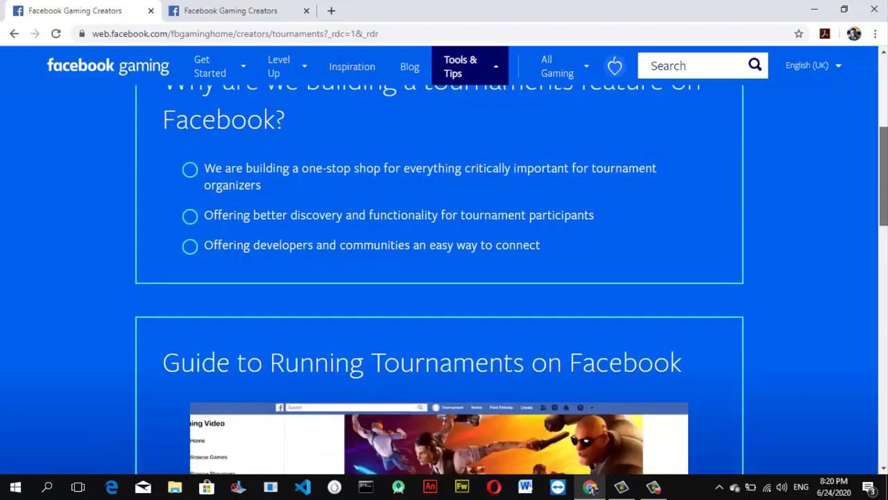
pyautogui.scroll(-2, 467, 97)
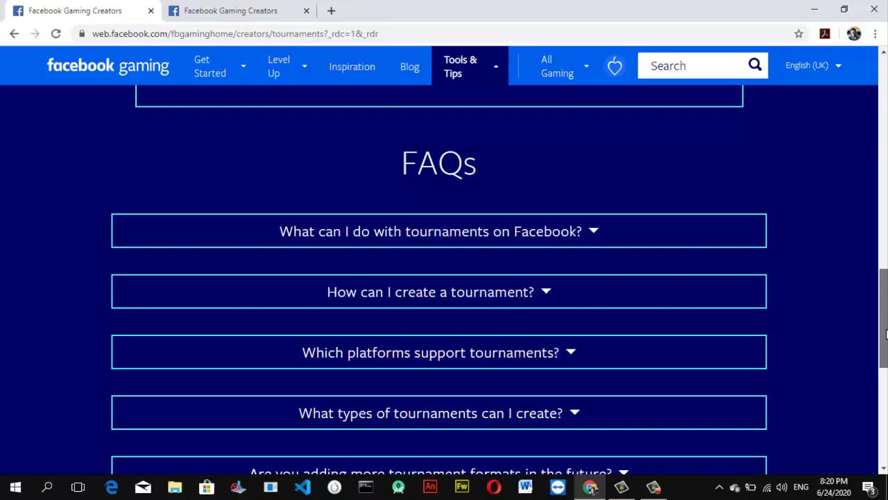
pyautogui.moveTo(886, 336); pyautogui.dragTo(886, 340)
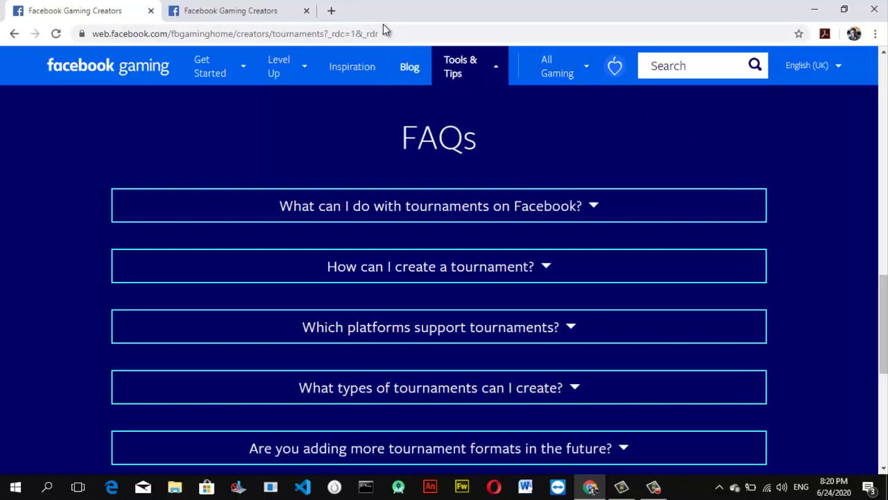
# Open fb.gg in a new browser tab and go to the Tournaments section of Facebook Gaming
pyautogui.click(328, 11)
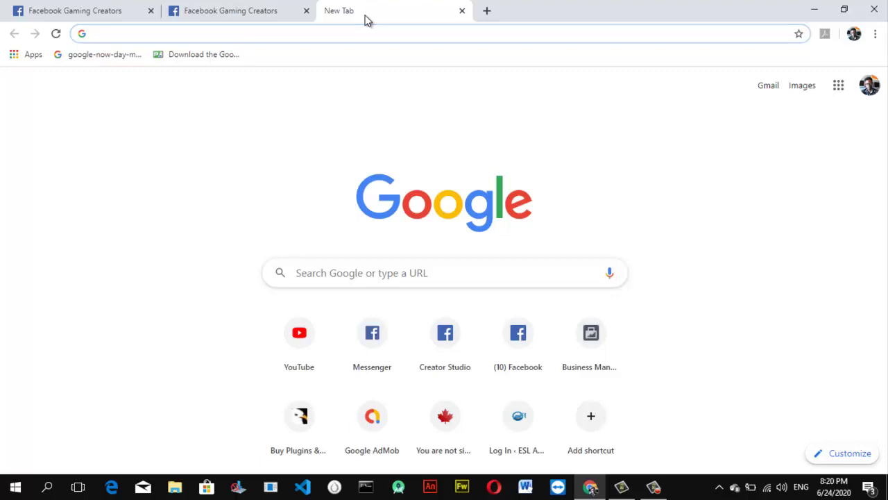
pyautogui.write('fb')
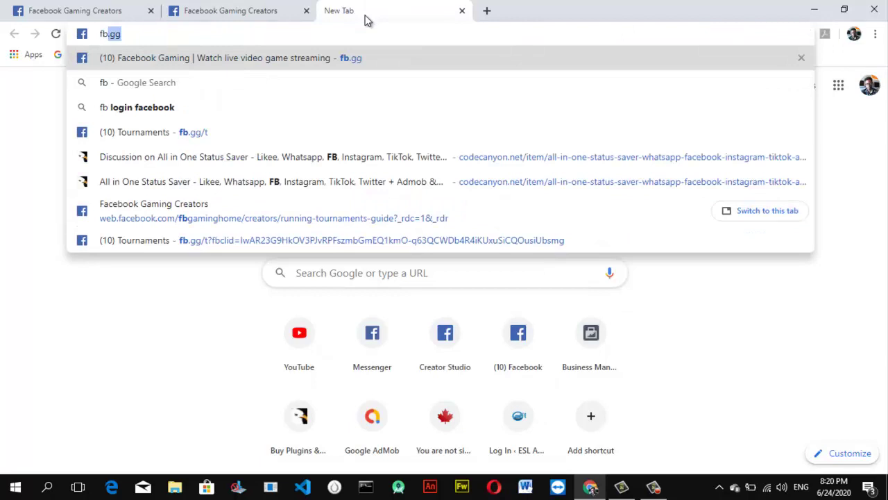
pyautogui.write('.gg')
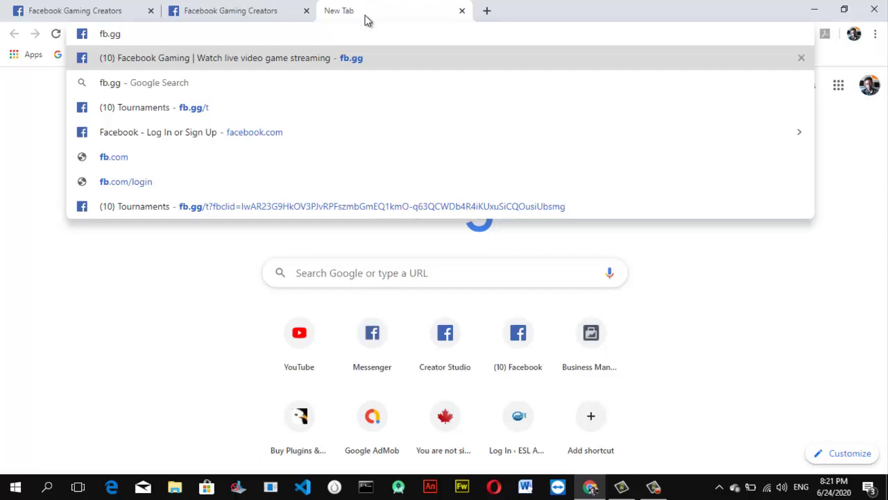
pyautogui.press('Return')
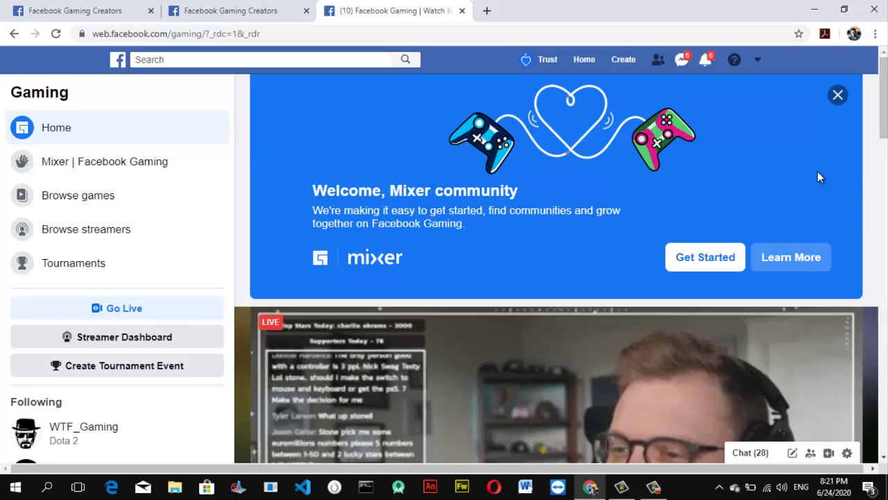
pyautogui.moveTo(882, 108); pyautogui.dragTo(883, 247)
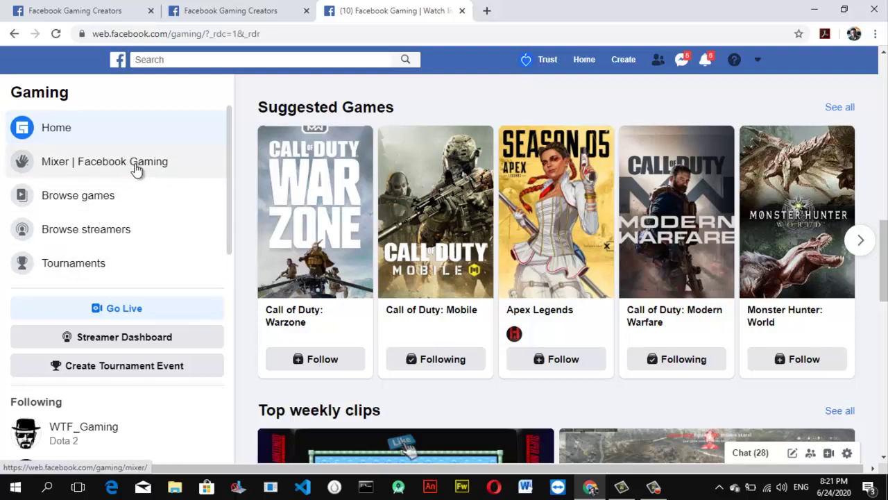
pyautogui.click(111, 265)
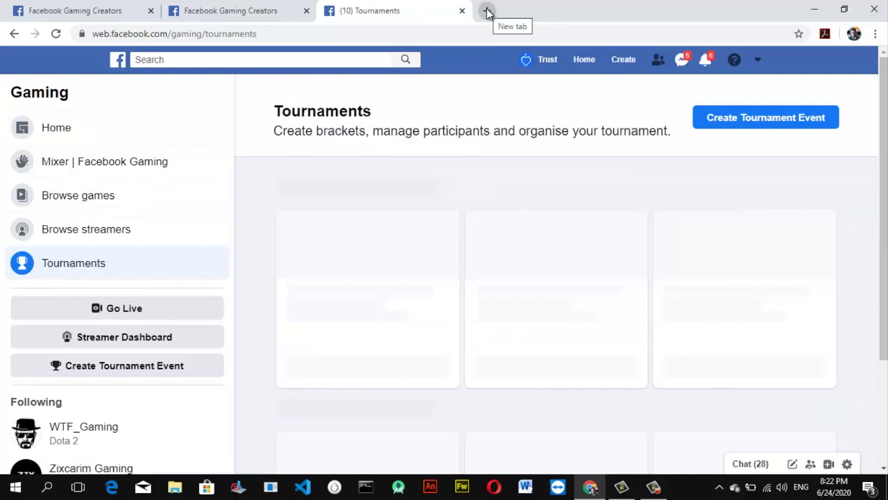
# Load the tournaments homepage directly from fb.gg/t in another new browser tab
pyautogui.click(488, 11)
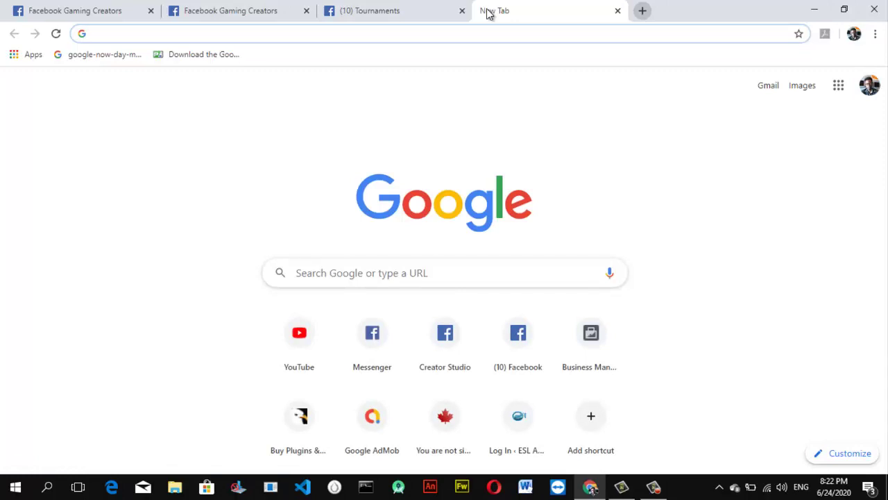
pyautogui.write('fb.')
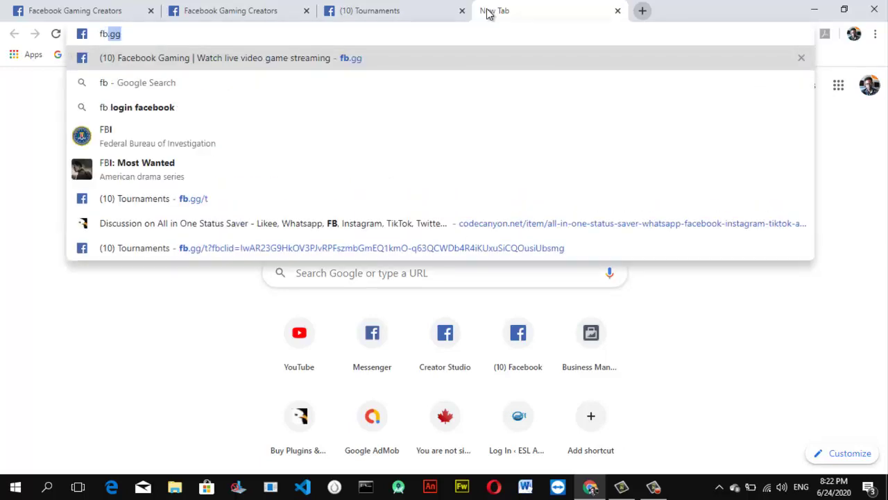
pyautogui.write('gg/t')
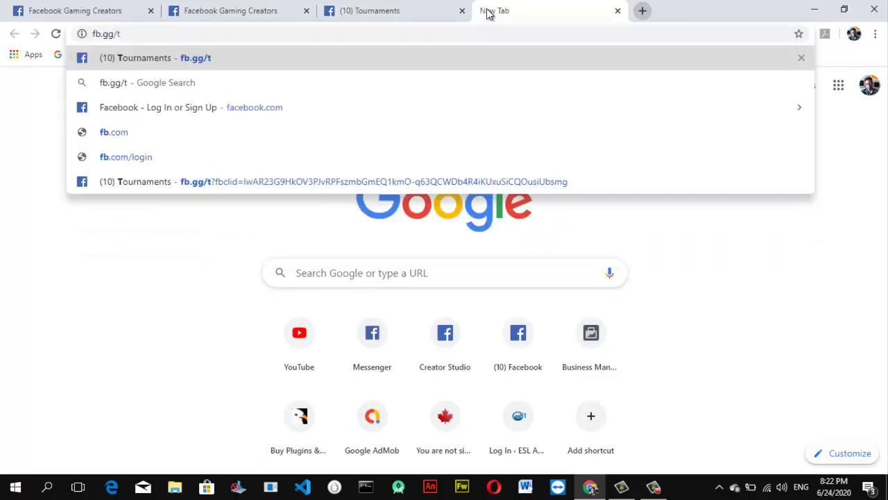
pyautogui.press('Return')
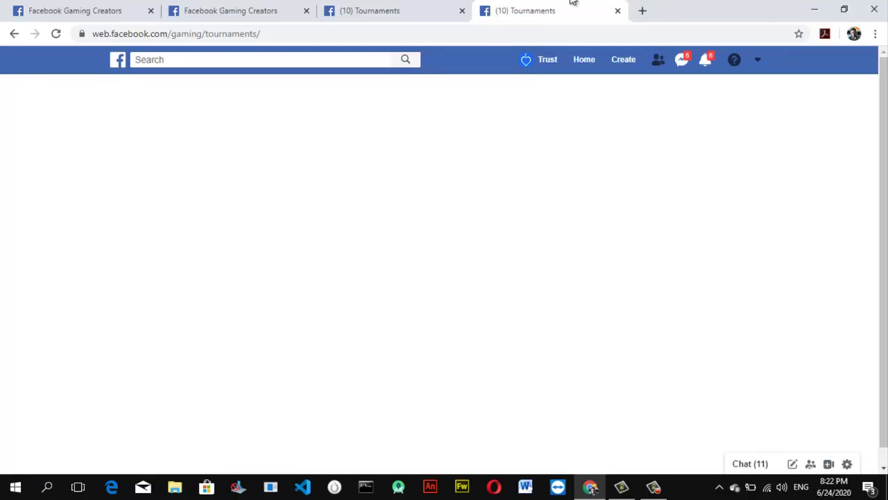
# Browse the featured and suggested tournaments in the earlier Tournaments tab and view Gaming Legends Competition (Money Prize Pool) PC & Console
pyautogui.click(399, 7)
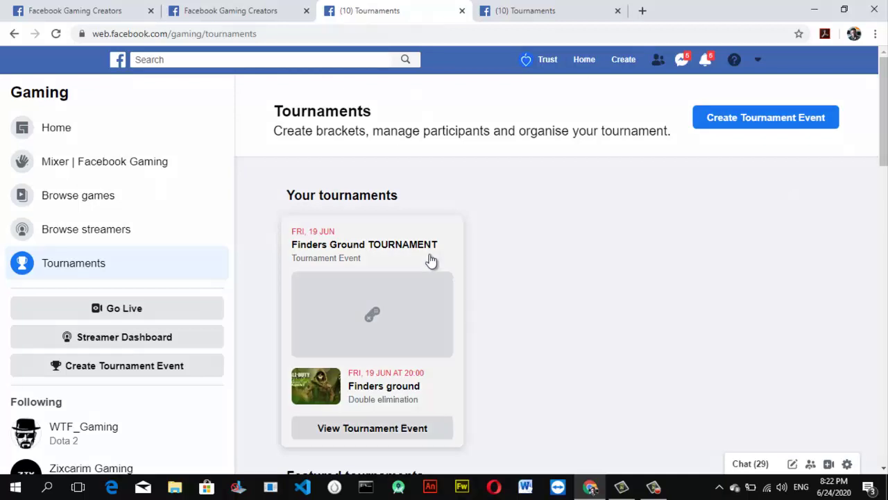
pyautogui.moveTo(883, 112); pyautogui.dragTo(884, 186)
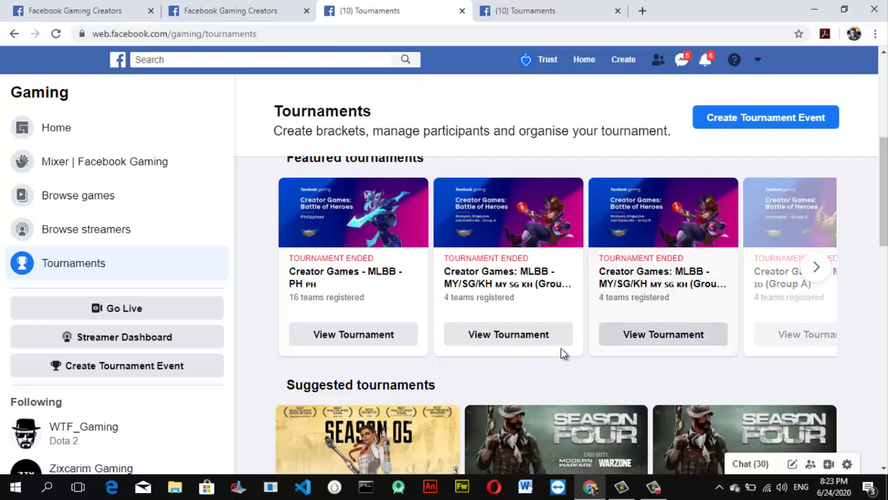
pyautogui.scroll(-3, 676, 173)
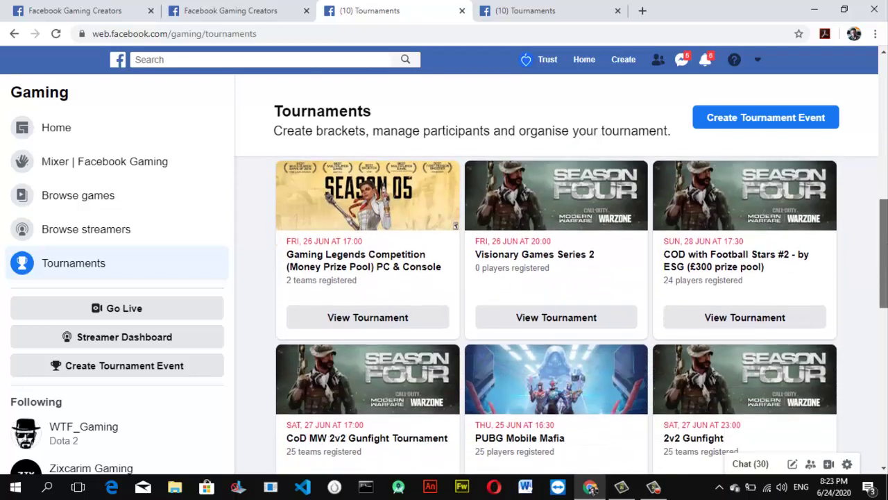
pyautogui.scroll(1, 677, 173)
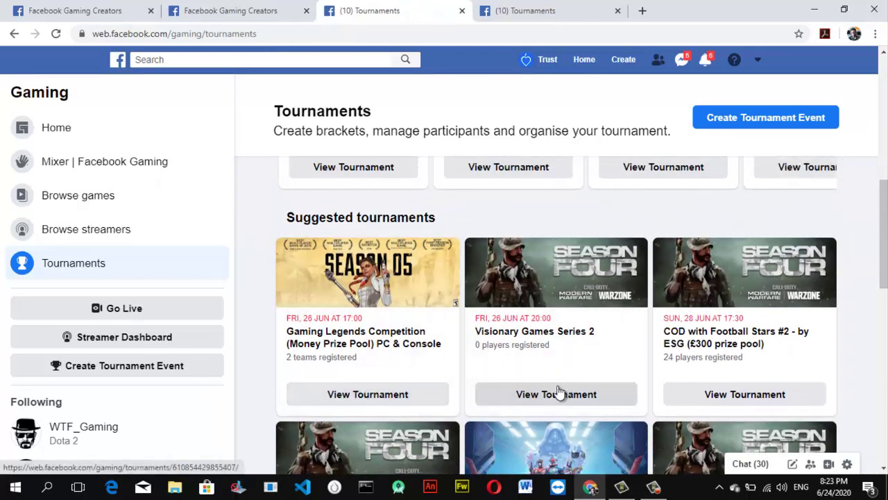
pyautogui.click(411, 394)
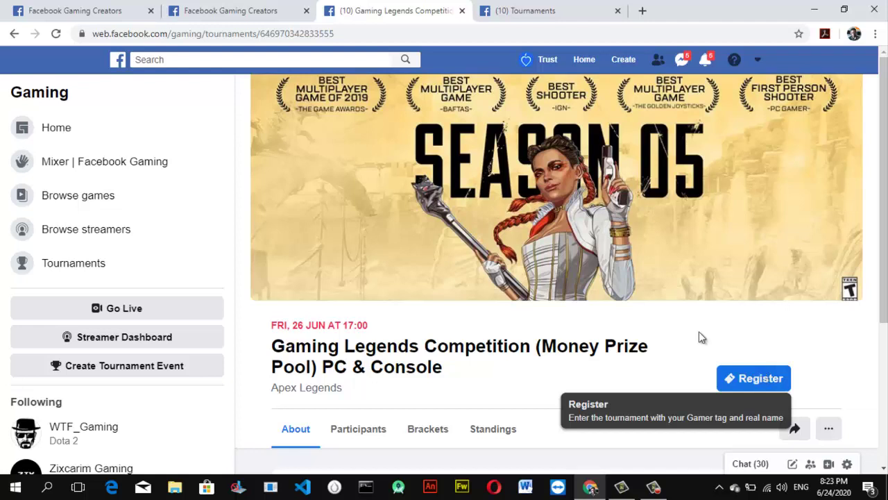
# Start creating a tournament event from the tournaments homepage loaded through fb.gg/t
pyautogui.click(515, 4)
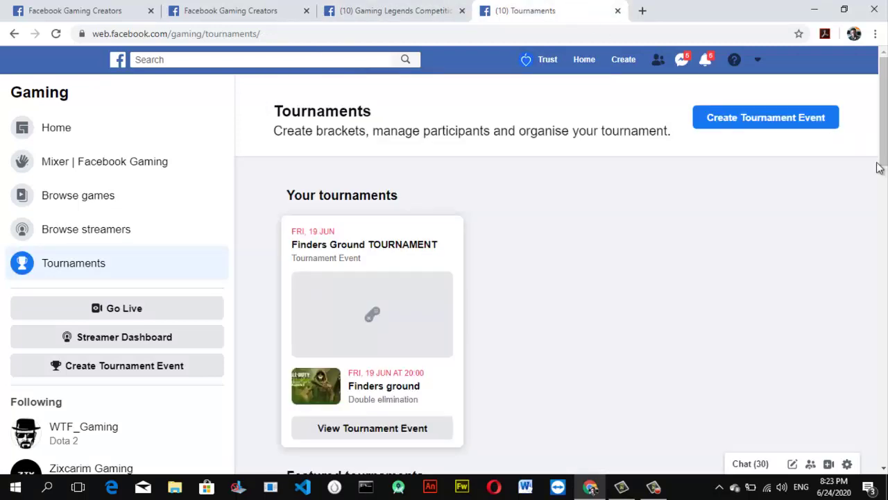
pyautogui.click(761, 125)
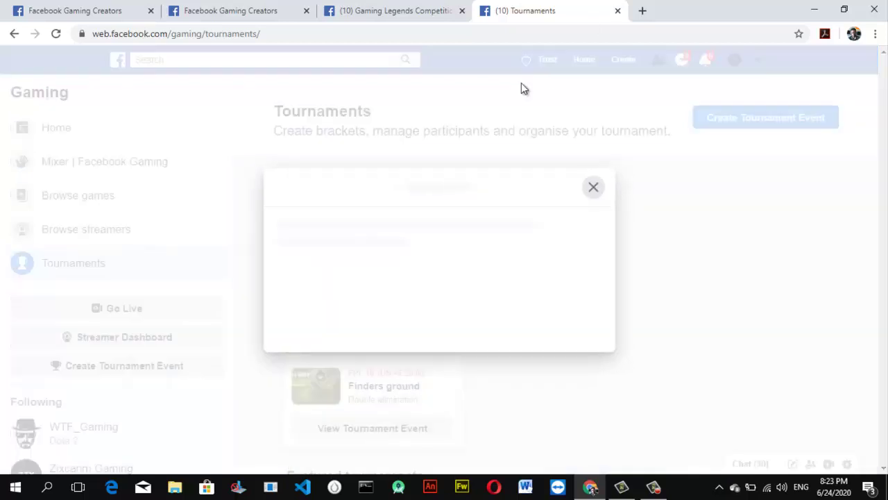
pyautogui.click(50, 8)
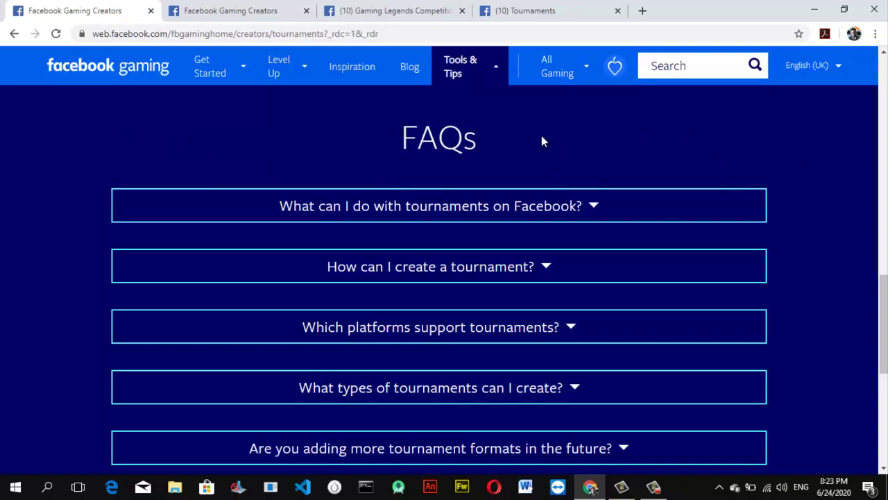
pyautogui.click(548, 8)
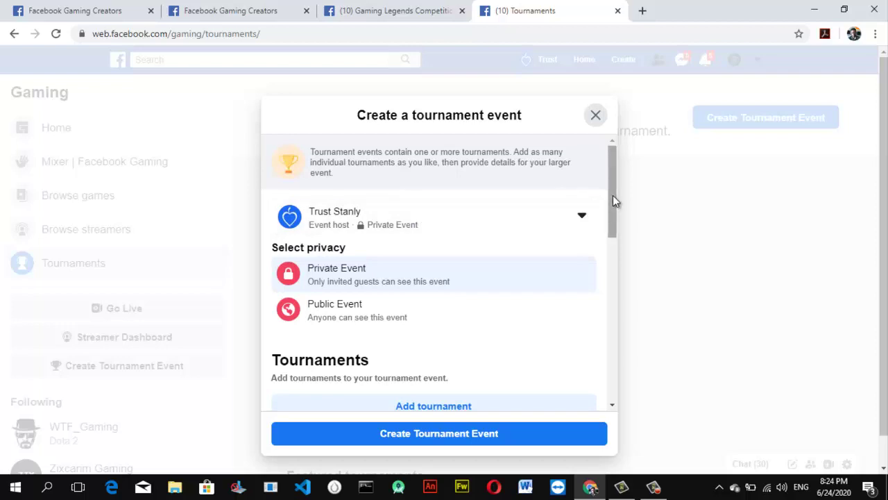
# Name the tournament event "Phath" in the tournament event details
pyautogui.moveTo(612, 195); pyautogui.dragTo(594, 299)
pyautogui.click(394, 209)
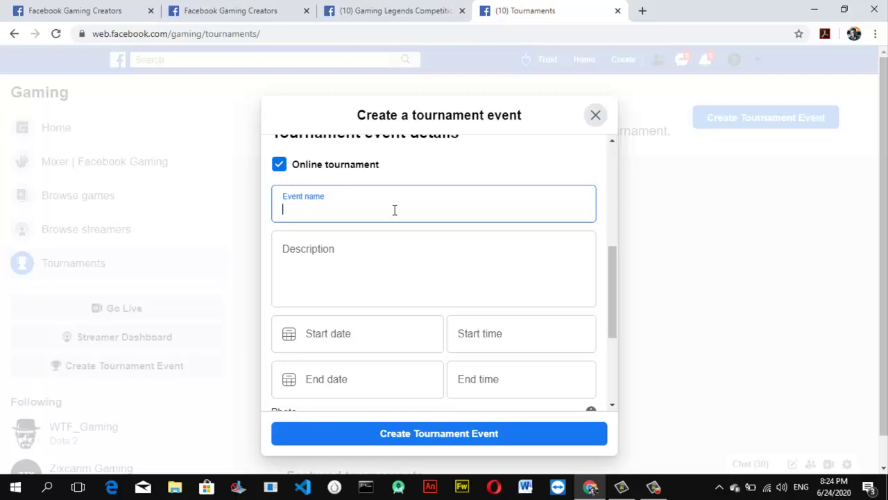
pyautogui.write('Phath')
pyautogui.hotkey('ctrl', 'a')
pyautogui.press('Tab')
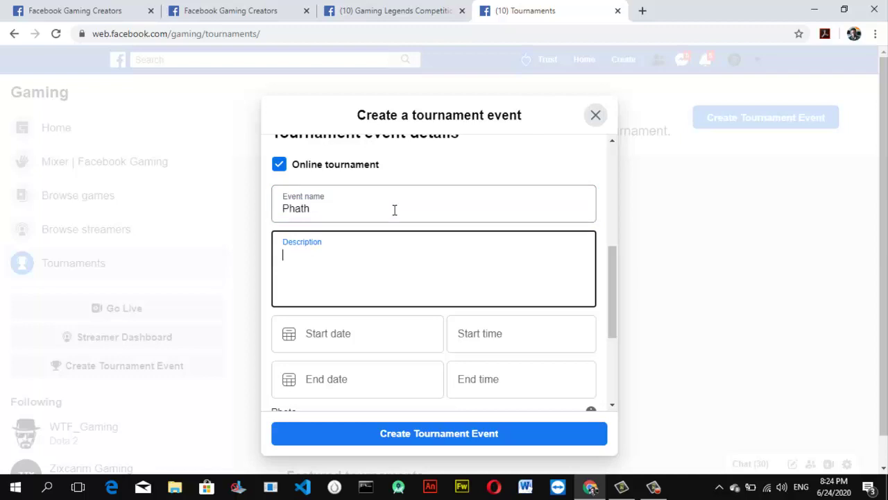
# Enter "BR to survival duo" as the tournament event's description, applying the suggested spelling correction to "survial"
pyautogui.write('BR')
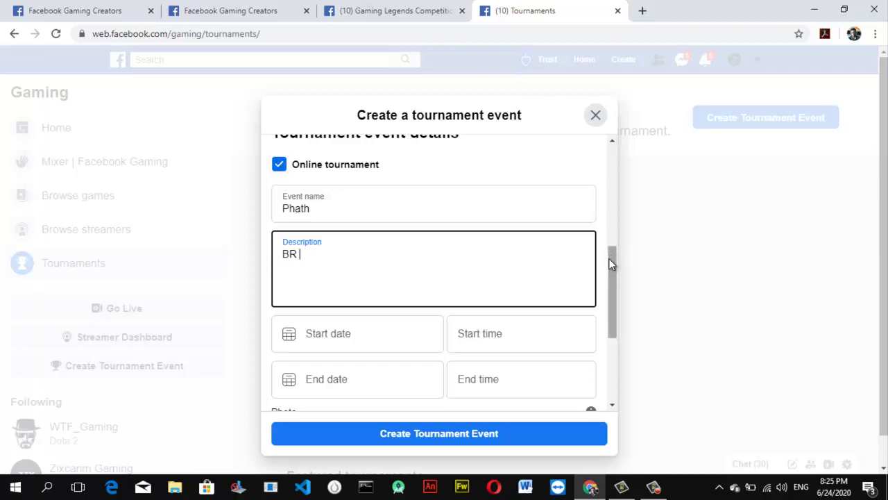
pyautogui.moveTo(609, 263); pyautogui.dragTo(608, 289)
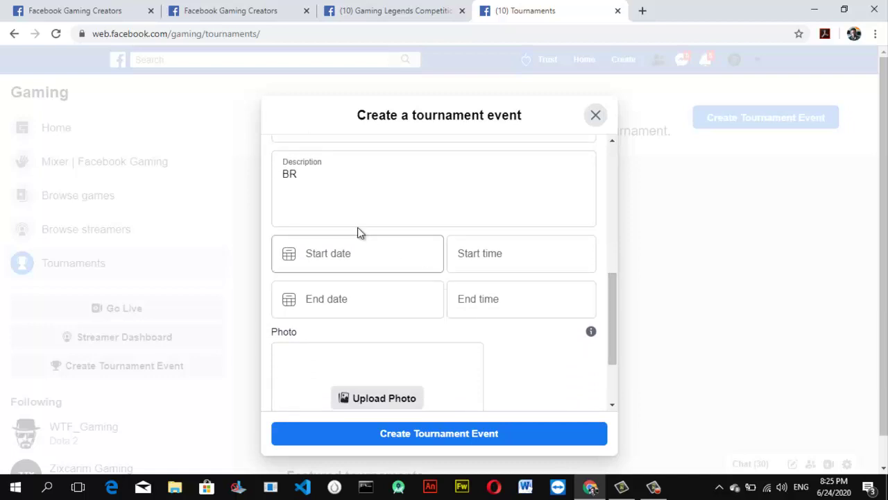
pyautogui.click(347, 198)
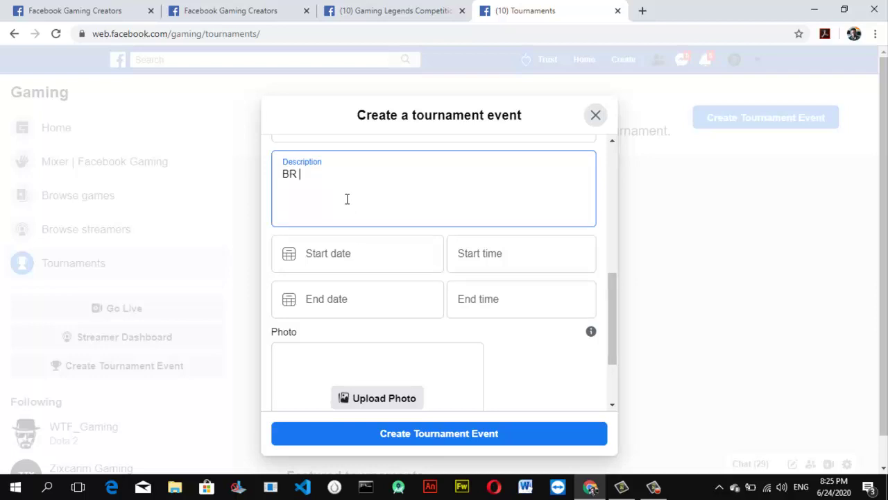
pyautogui.write('to survial duo')
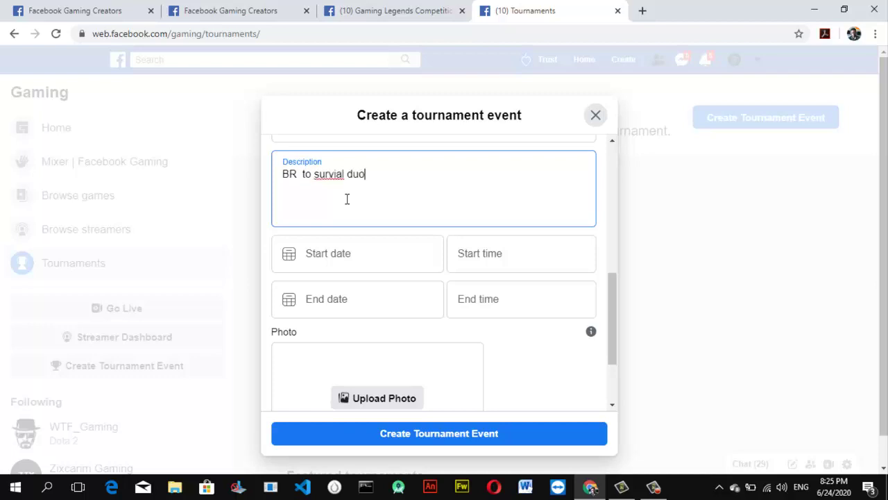
pyautogui.doubleClick(335, 176)
pyautogui.rightClick(338, 178)
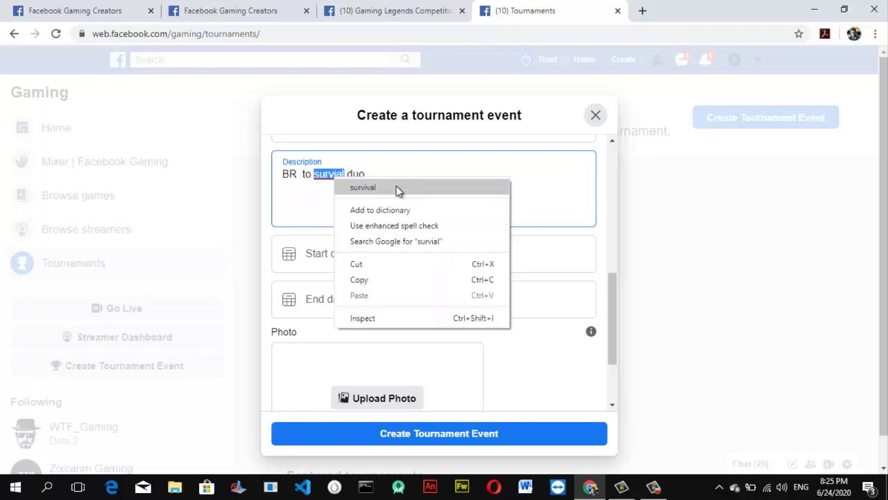
pyautogui.click(395, 185)
# Set the tournament event to start on 25 June 2020 at 00:45
pyautogui.click(360, 252)
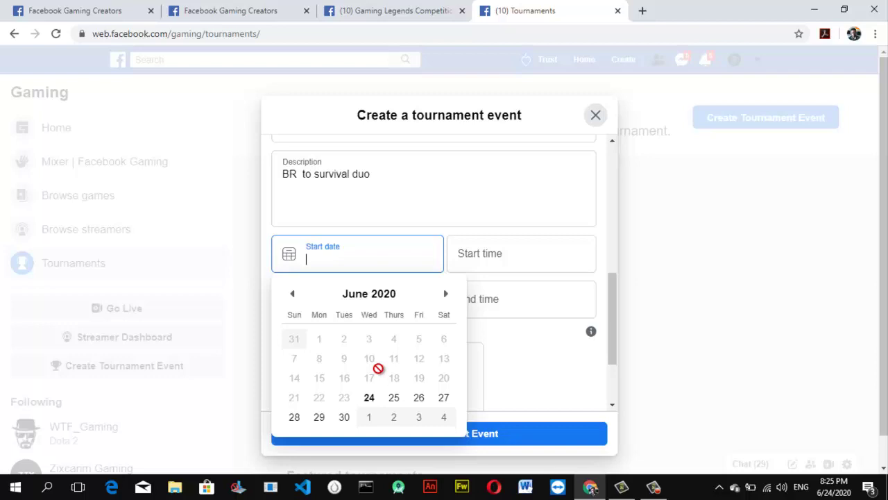
pyautogui.click(394, 400)
pyautogui.click(527, 250)
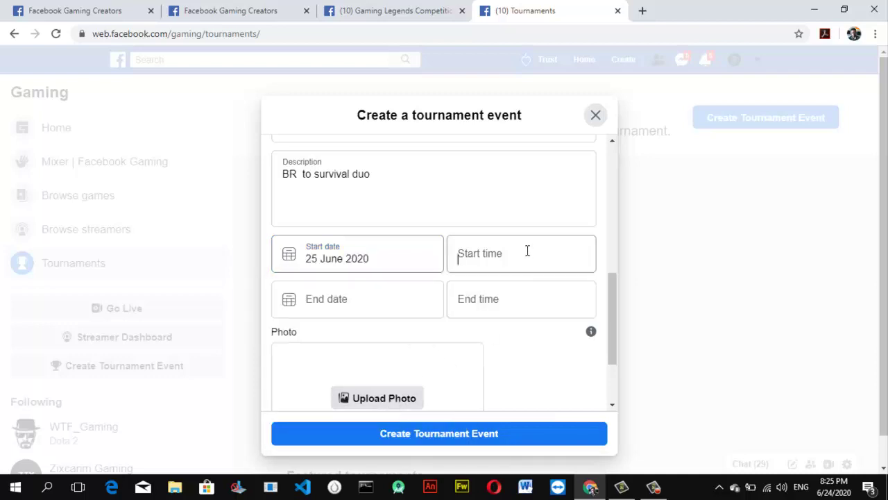
pyautogui.click(495, 358)
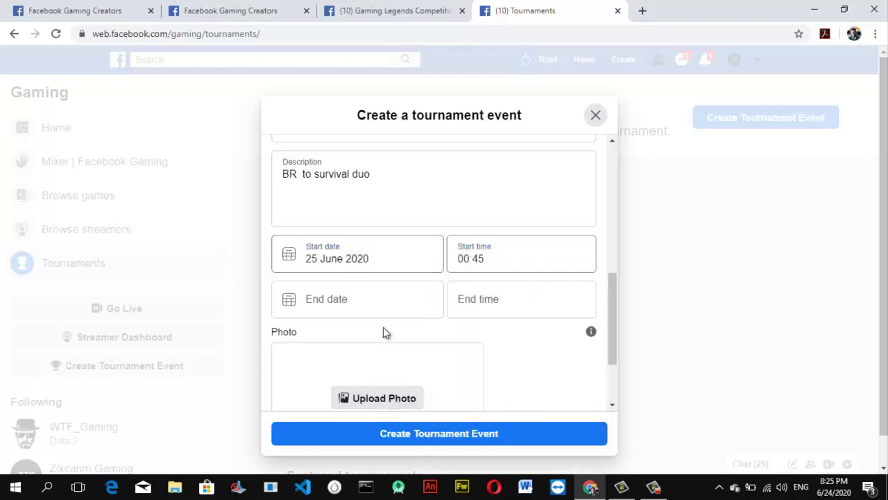
# Set the tournament event to end on 30 June 2020 at 08:30
pyautogui.click(326, 298)
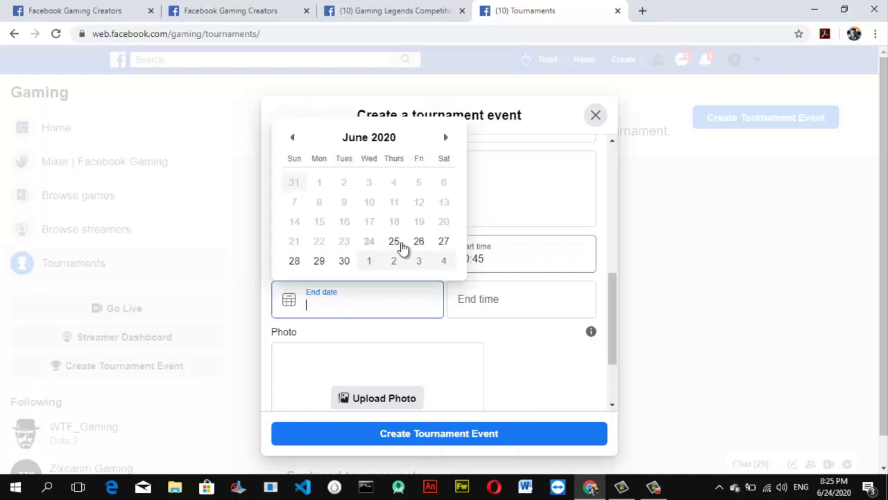
pyautogui.click(344, 261)
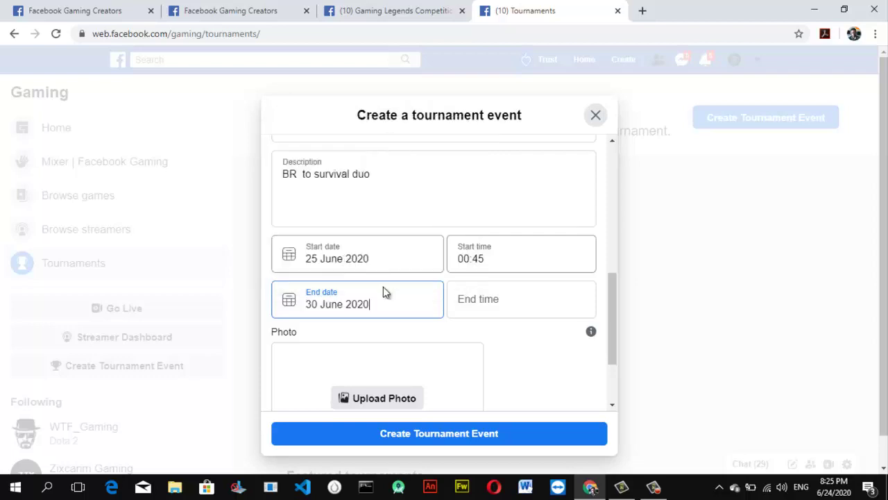
pyautogui.click(478, 302)
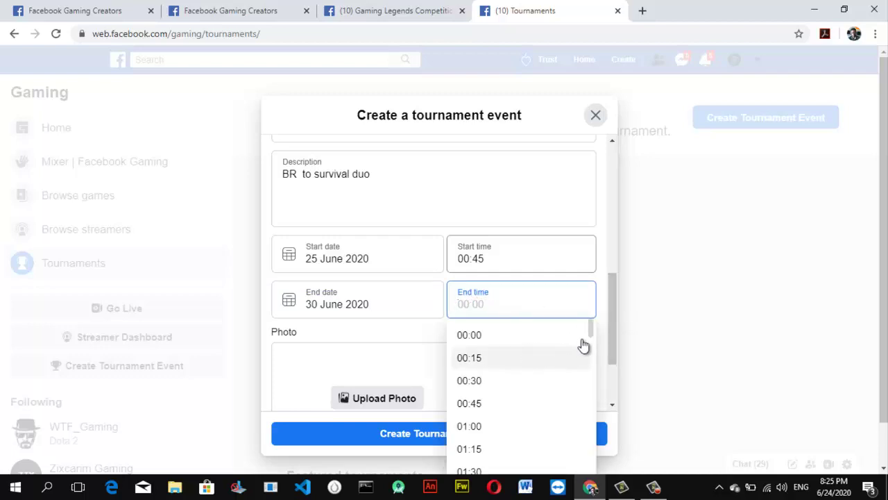
pyautogui.moveTo(589, 333); pyautogui.dragTo(587, 398)
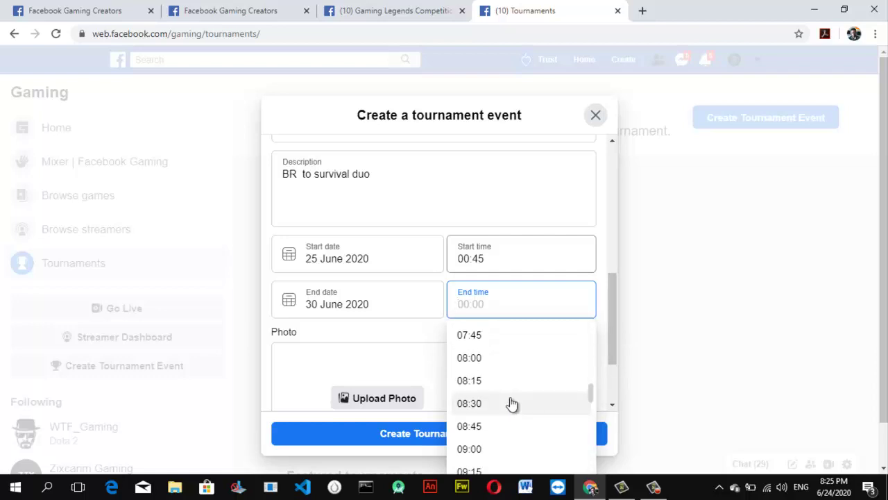
pyautogui.click(512, 403)
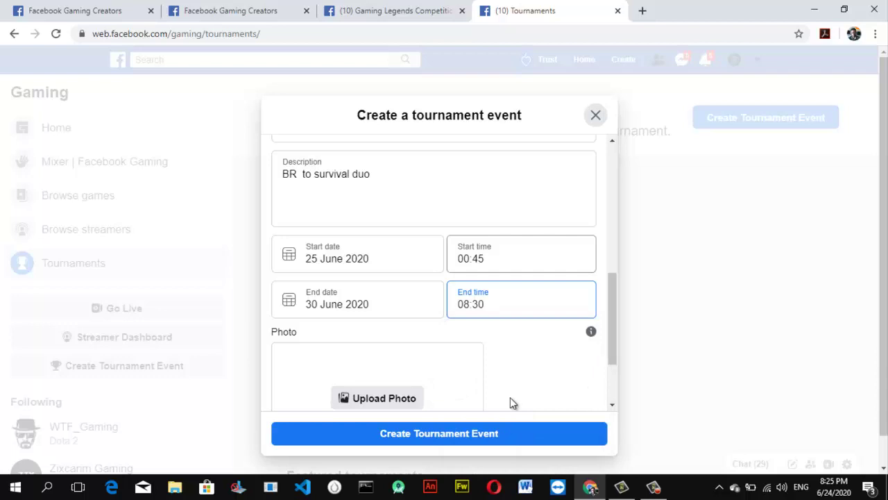
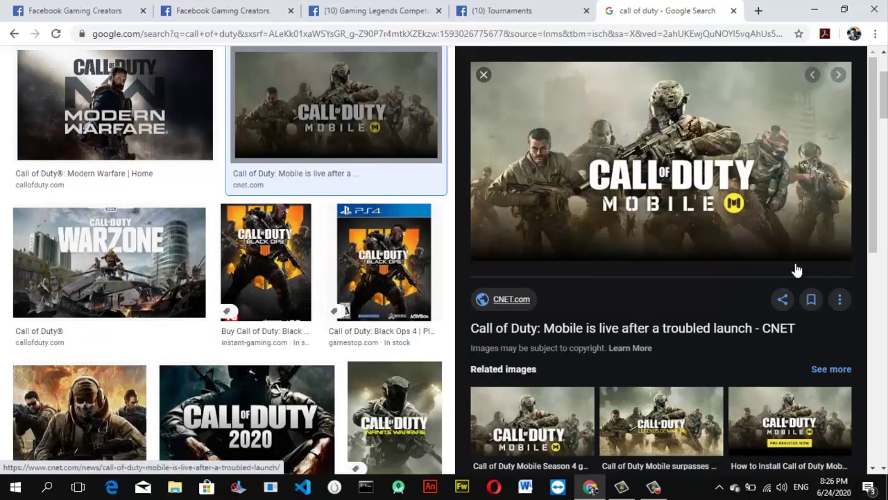
# Pick the TechPP Call of Duty: Mobile picture from the related images and view the full image in its own browser tab
pyautogui.moveTo(873, 199); pyautogui.dragTo(874, 274)
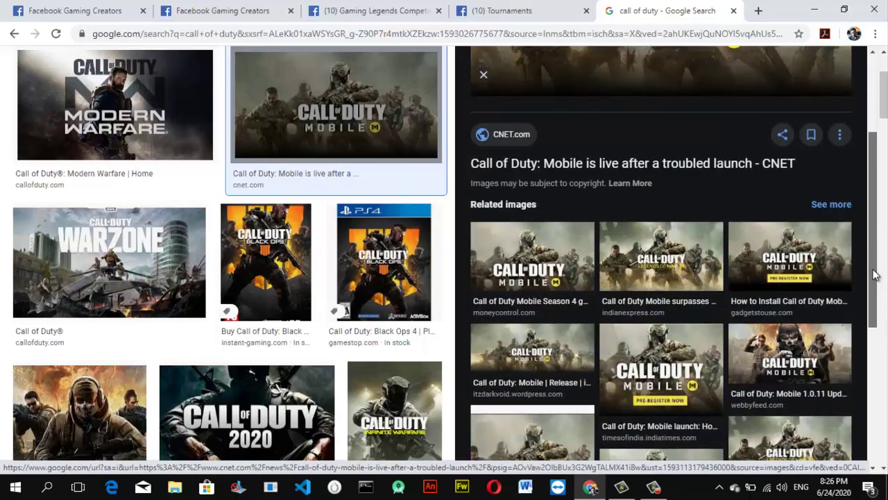
pyautogui.click(647, 385)
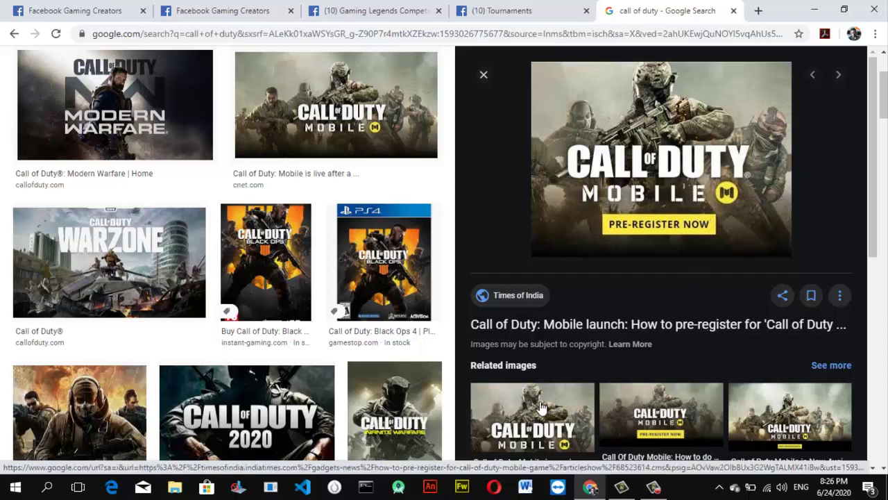
pyautogui.click(530, 420)
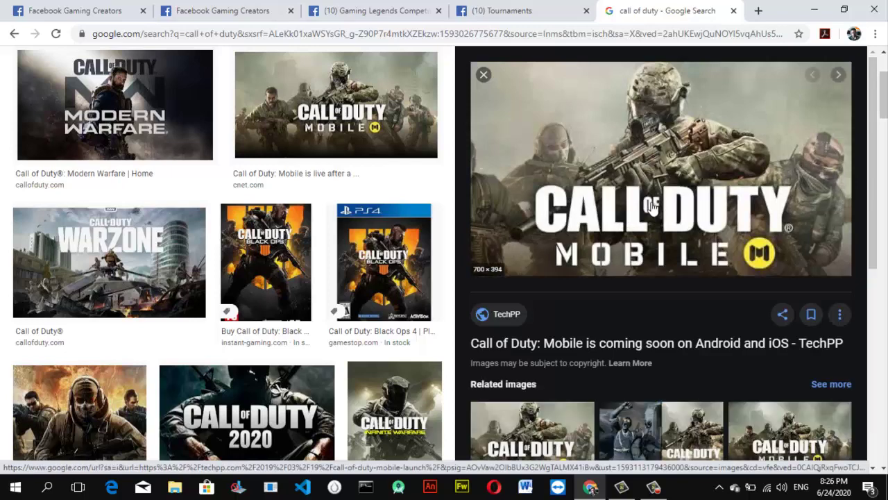
pyautogui.rightClick(651, 202)
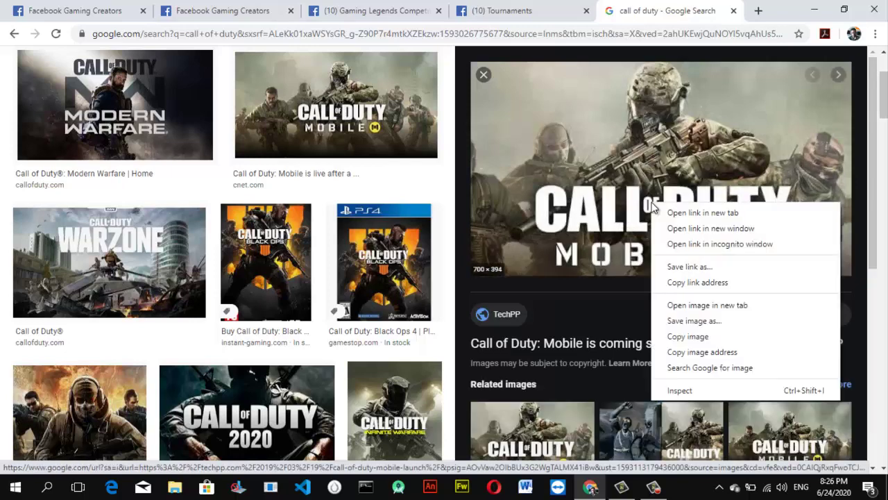
pyautogui.click(709, 307)
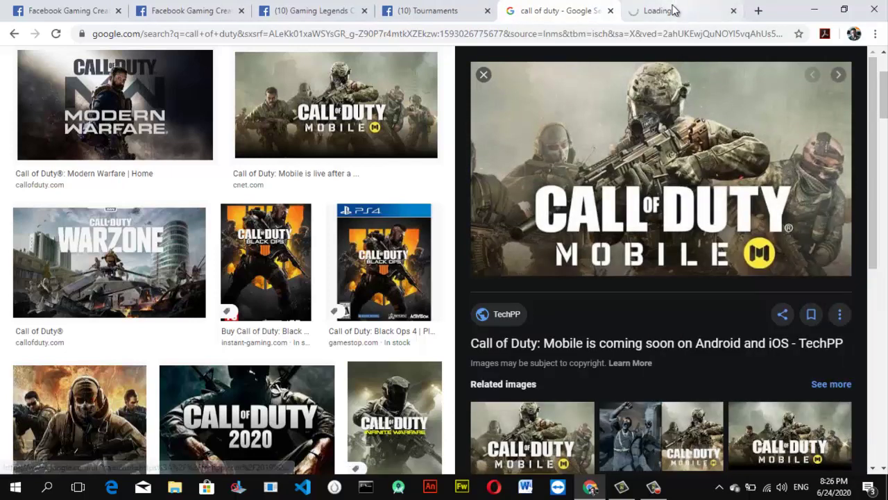
pyautogui.click(677, 11)
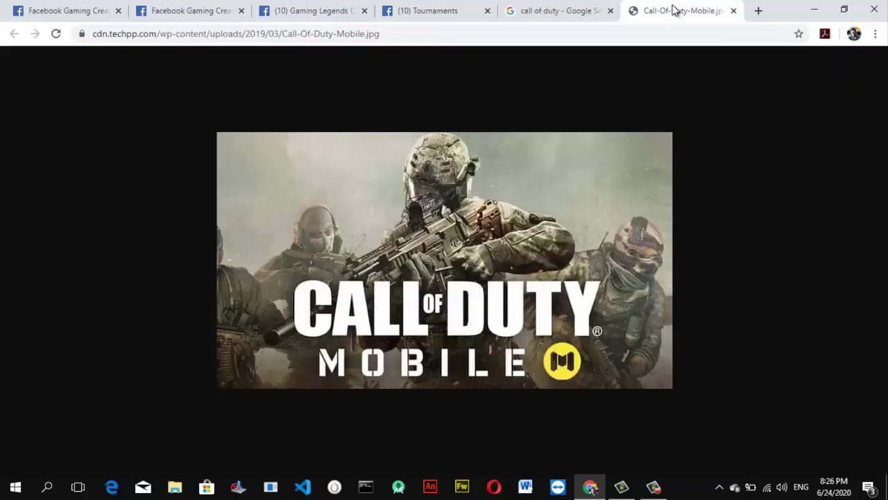
# Save the Call of Duty: Mobile image to Downloads as the JPEG Call-Of-Duty-Mobile and show the downloaded file in its folder
pyautogui.rightClick(504, 268)
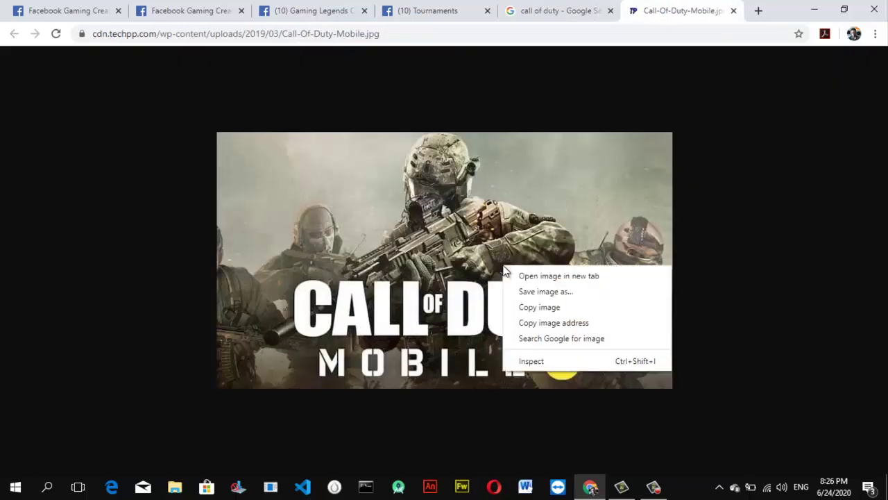
pyautogui.click(547, 293)
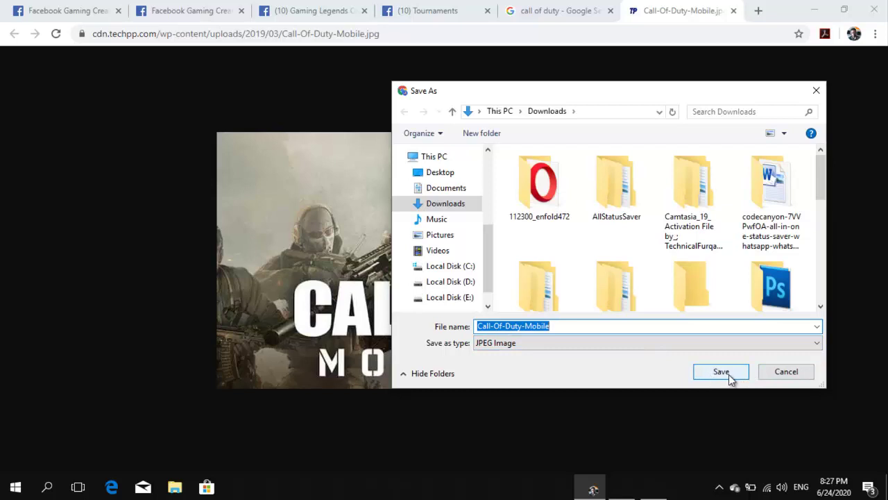
pyautogui.click(729, 377)
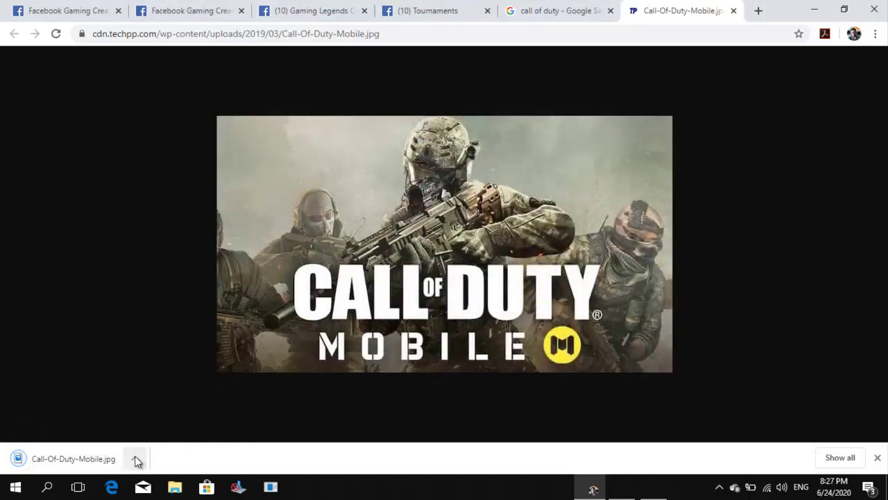
pyautogui.click(135, 458)
pyautogui.click(213, 412)
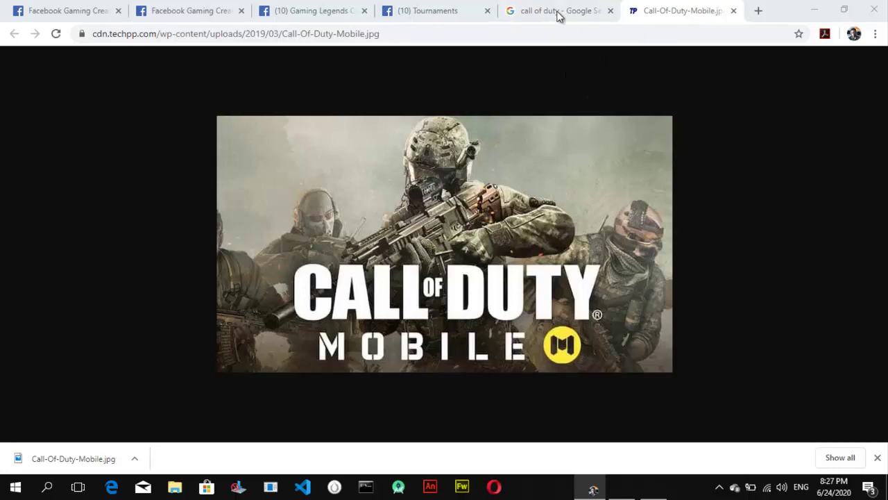
# Return to the tournament event form and upload Call-Of-Duty-Mobile from Downloads as the event photo
pyautogui.click(411, 10)
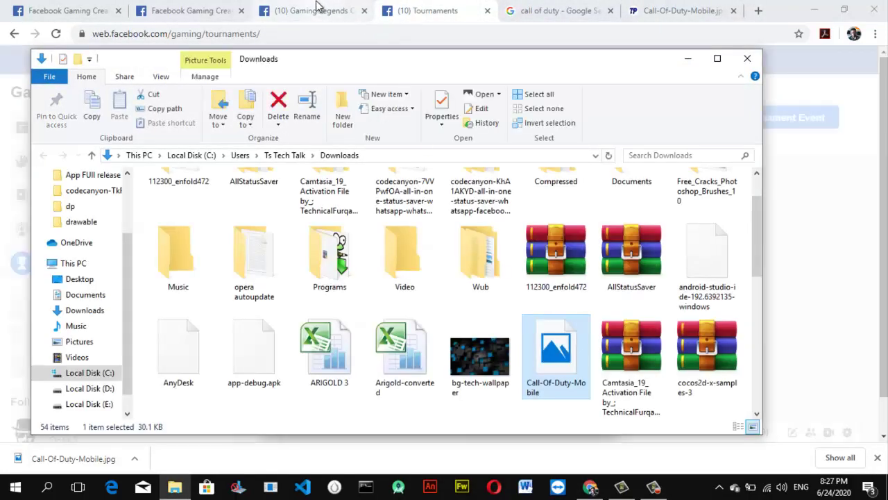
pyautogui.click(362, 7)
pyautogui.click(411, 8)
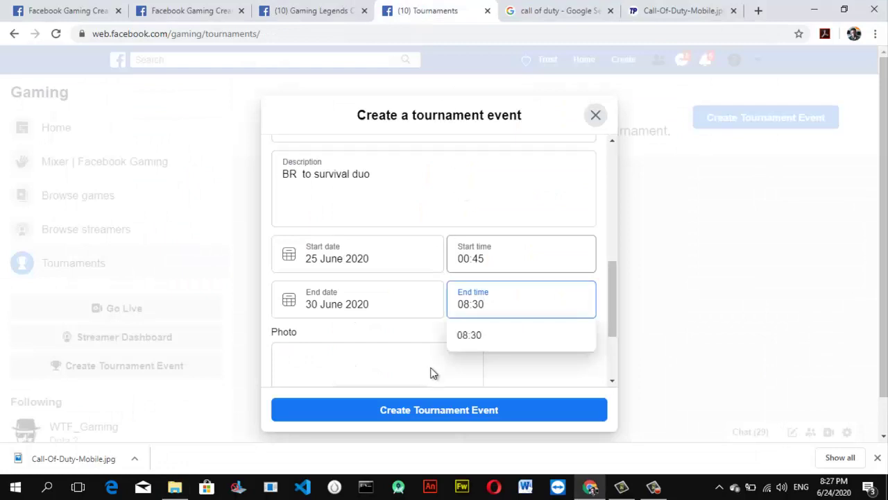
pyautogui.click(393, 370)
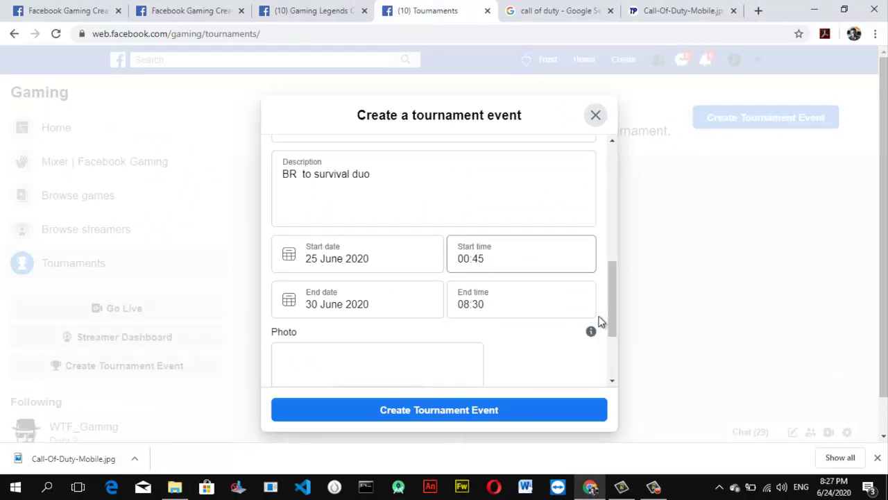
pyautogui.moveTo(615, 313); pyautogui.dragTo(605, 371)
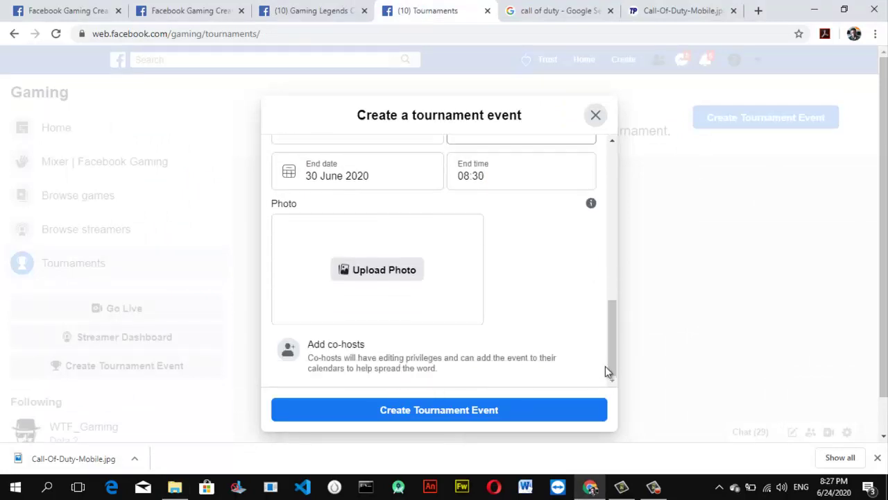
pyautogui.click(389, 270)
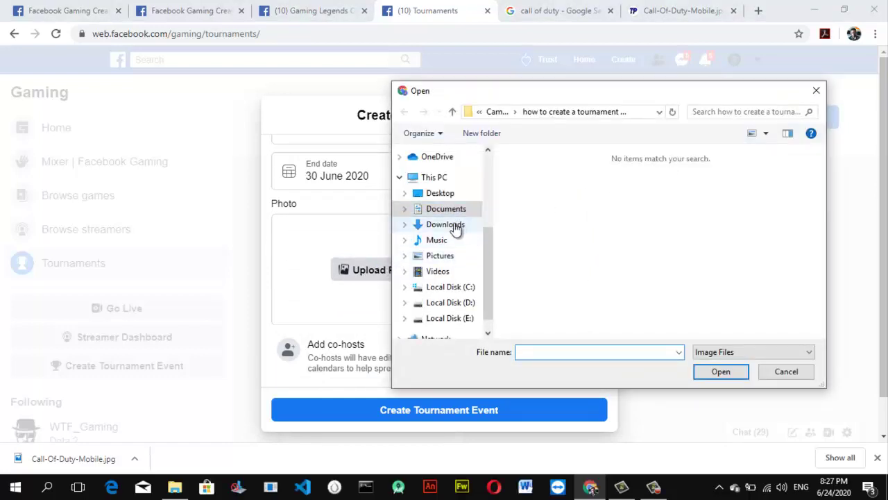
pyautogui.click(456, 226)
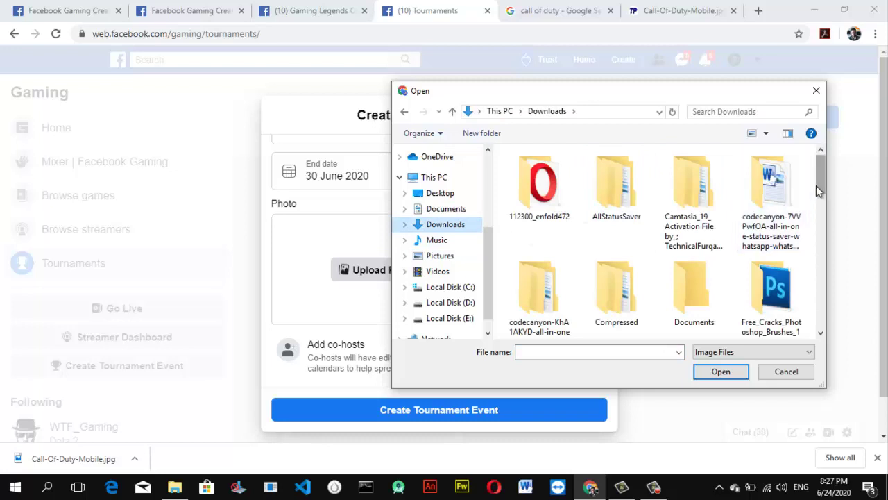
pyautogui.moveTo(817, 186); pyautogui.dragTo(821, 248)
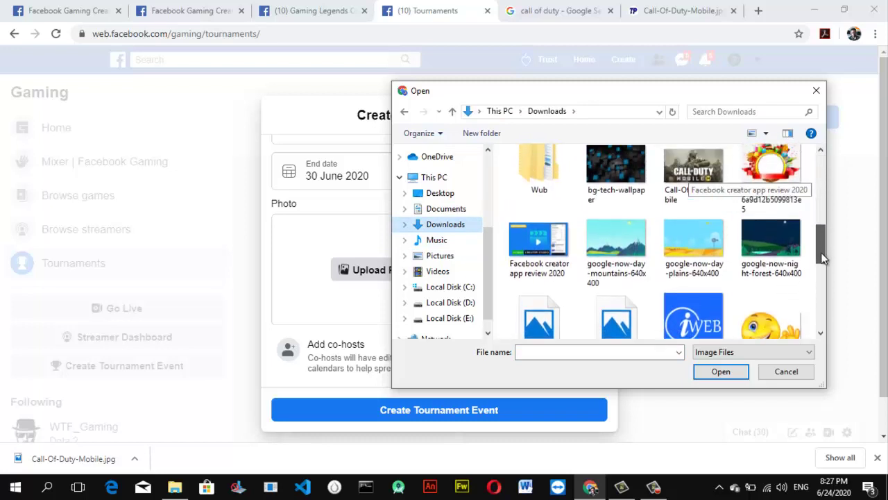
pyautogui.doubleClick(686, 181)
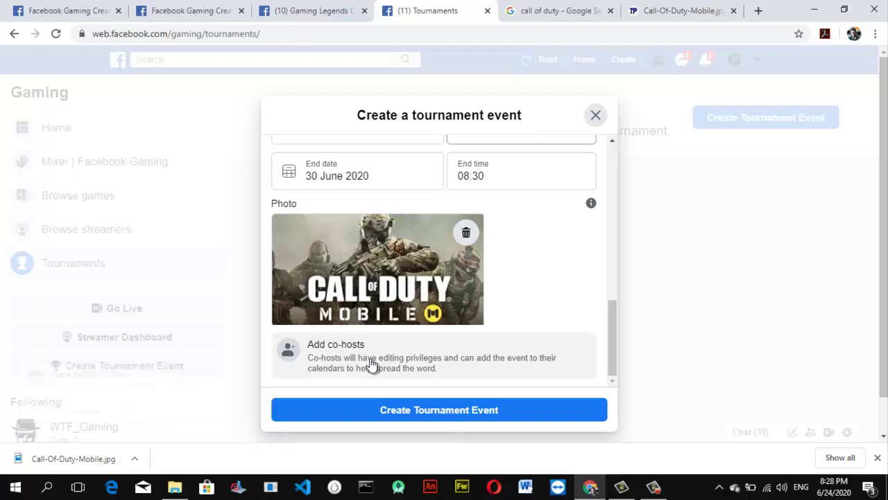
# Open the co-host section of the tournament event and add the friend with the red play-button profile picture
pyautogui.click(389, 363)
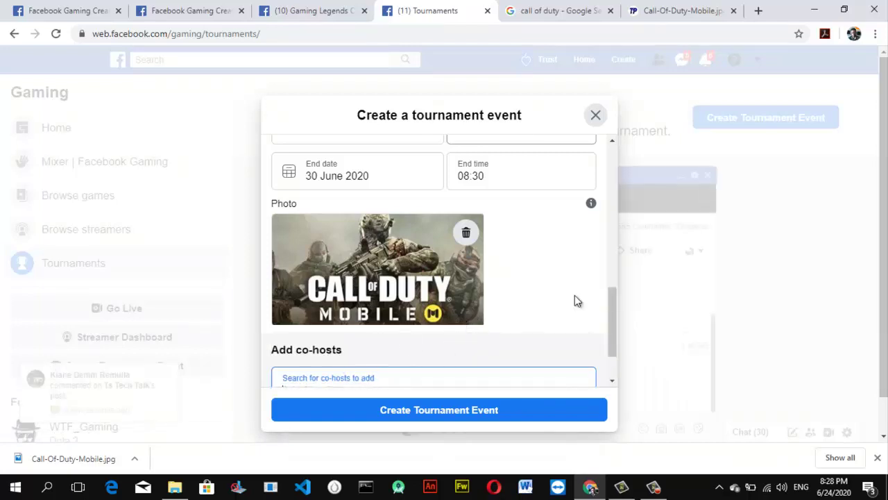
pyautogui.moveTo(610, 296); pyautogui.dragTo(607, 329)
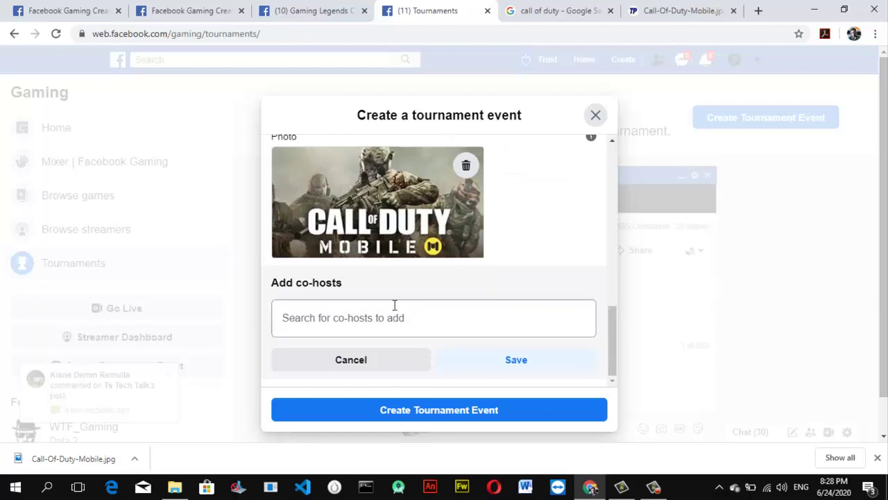
pyautogui.click(369, 322)
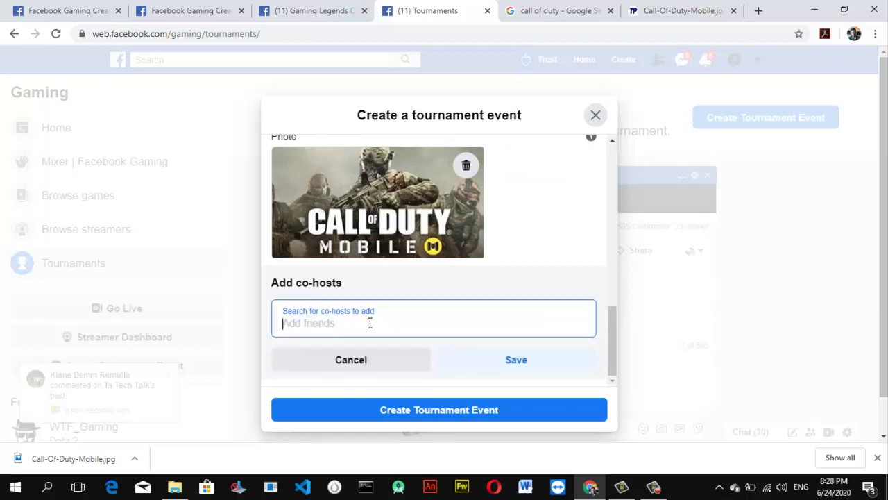
pyautogui.write('oka')
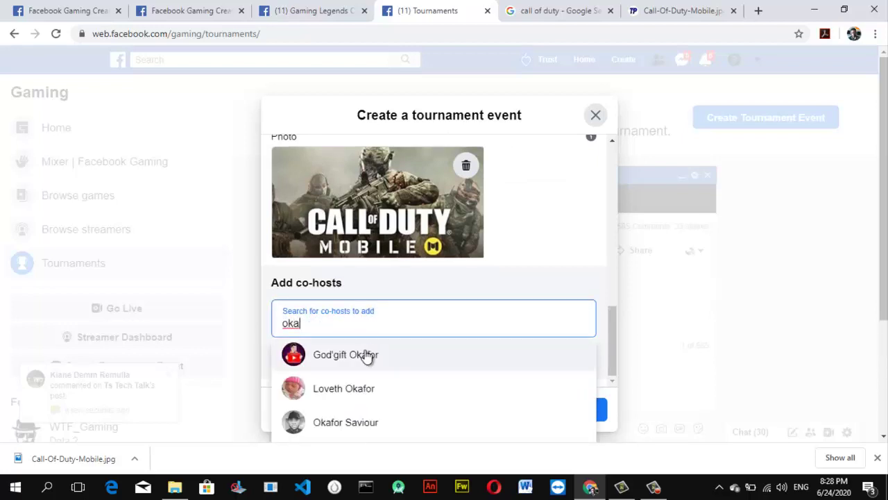
pyautogui.click(367, 356)
# Search for two more friends and add the ones with the skull and dark-figure profile pictures as co-hosts
pyautogui.click(423, 320)
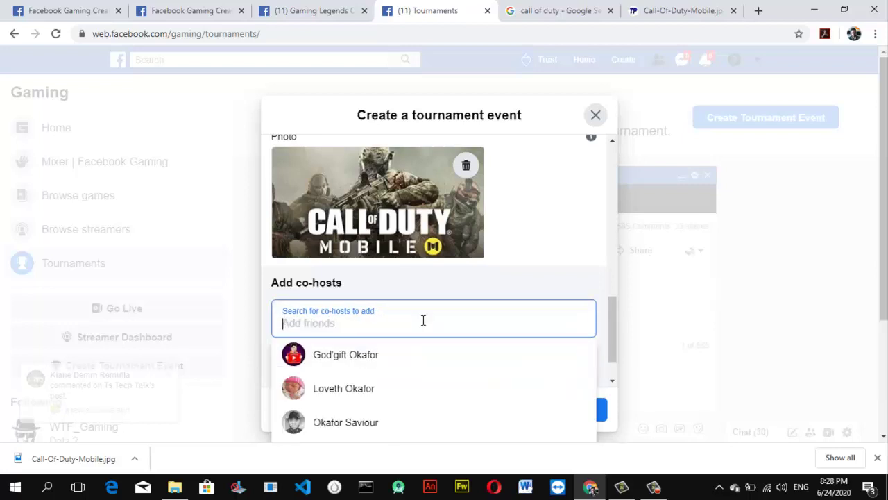
pyautogui.write('pa')
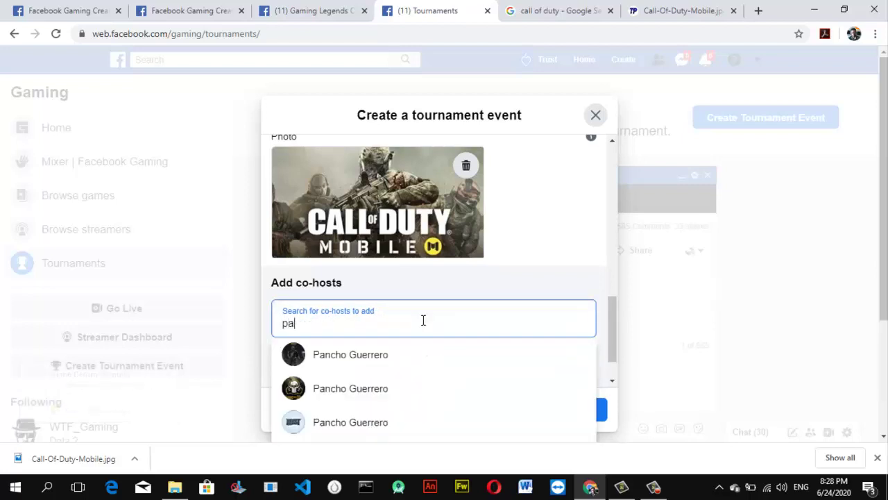
pyautogui.click(391, 389)
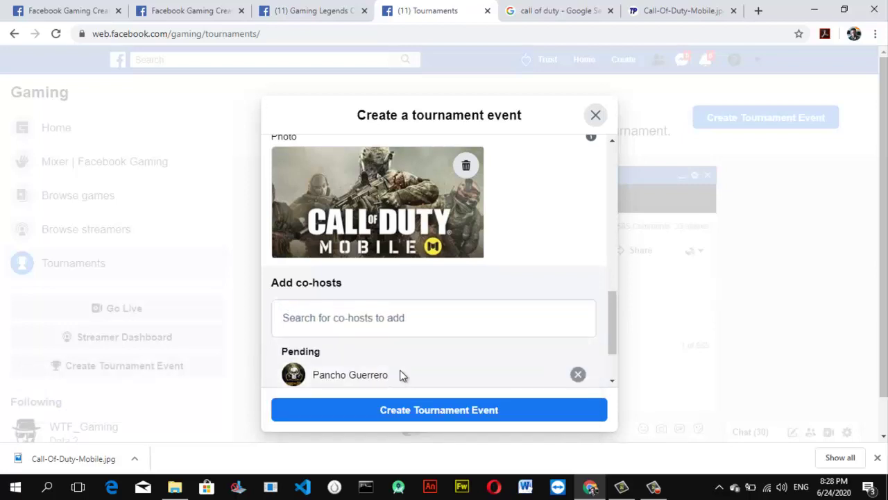
pyautogui.click(393, 322)
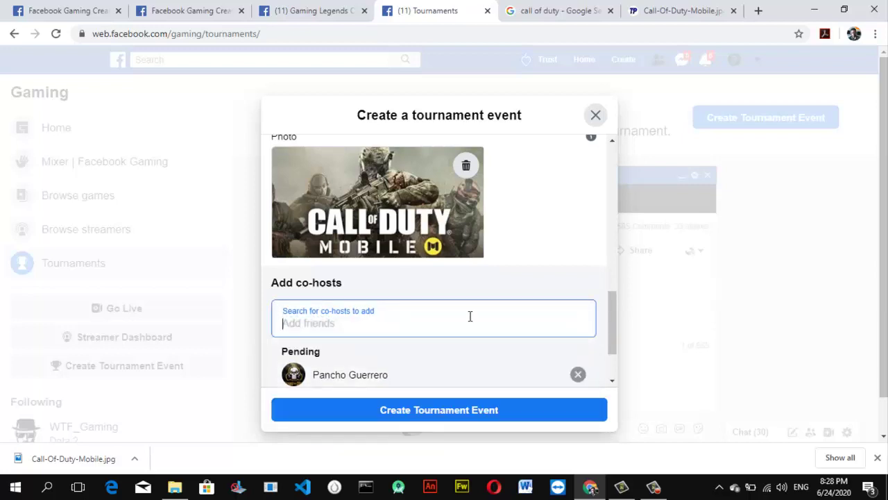
pyautogui.write('p')
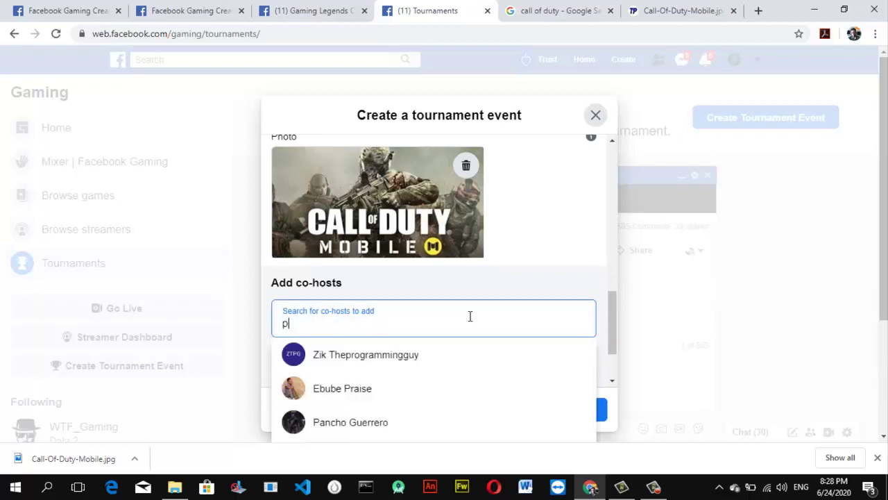
pyautogui.write('an')
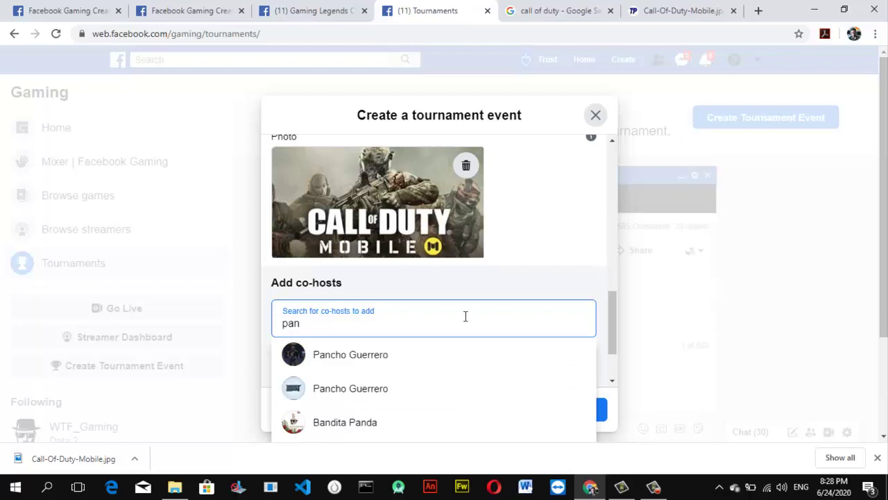
pyautogui.click(319, 357)
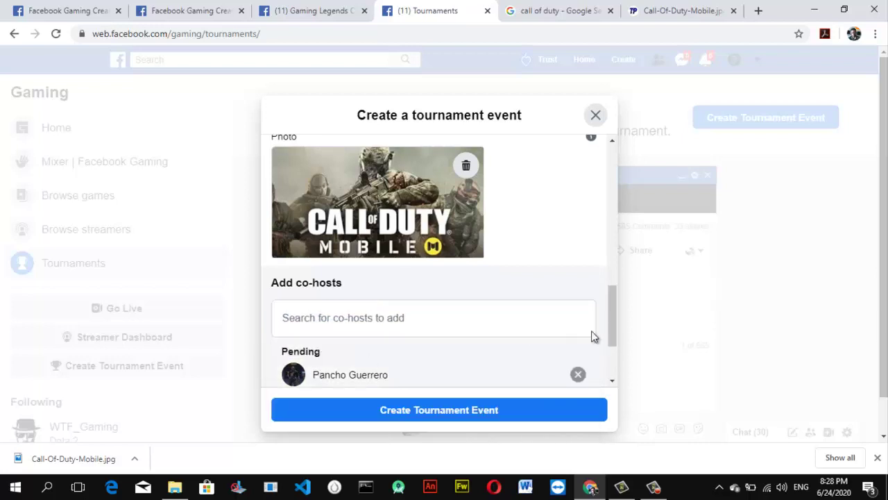
# Save the three selected co-hosts and create the tournament event
pyautogui.moveTo(612, 328); pyautogui.dragTo(611, 365)
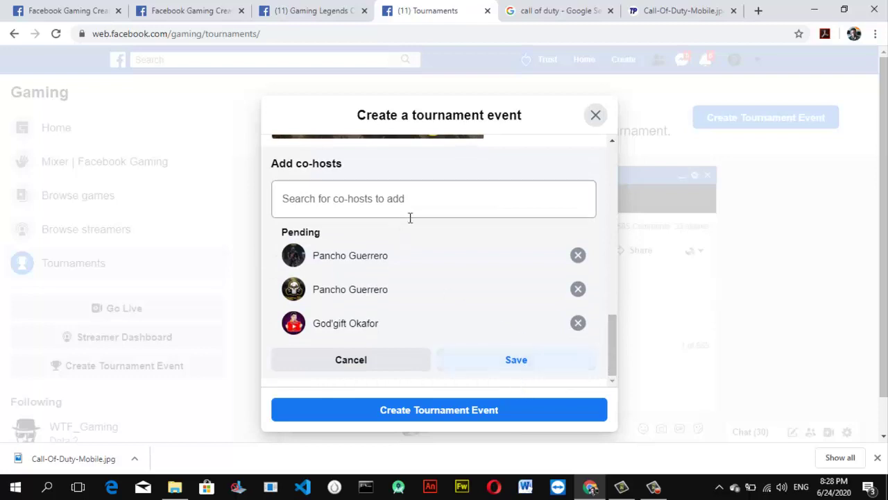
pyautogui.click(409, 410)
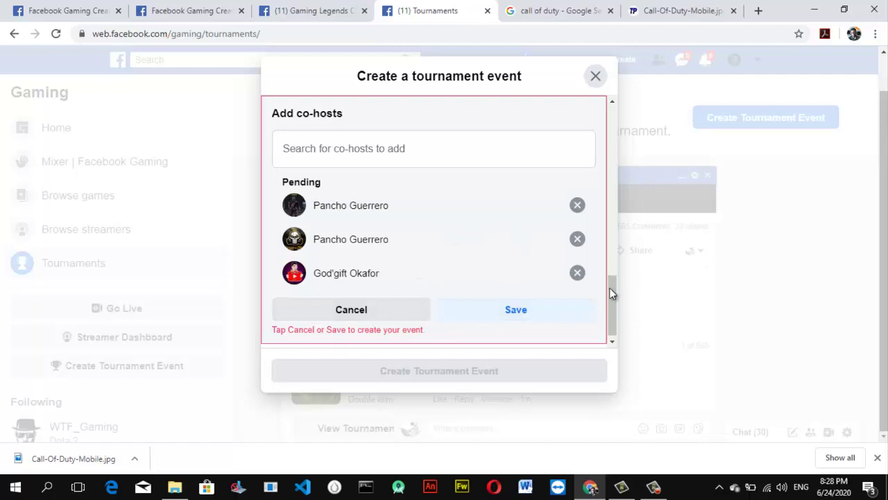
pyautogui.moveTo(616, 289); pyautogui.dragTo(604, 313)
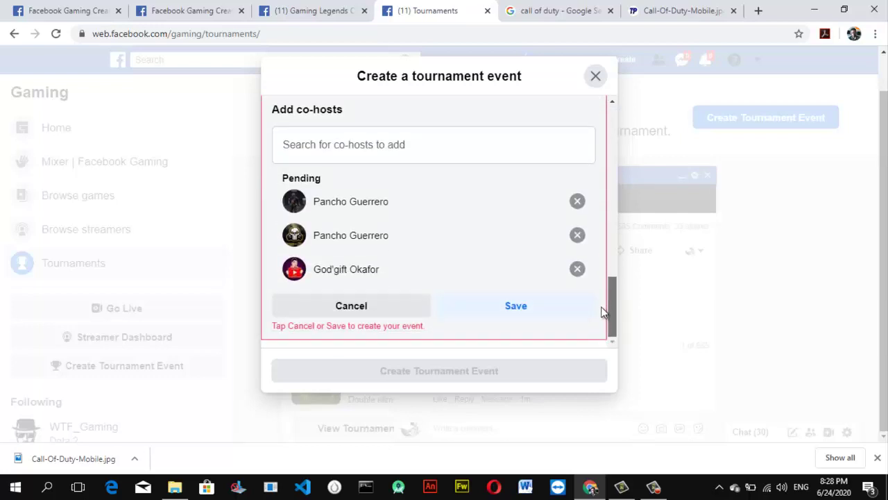
pyautogui.click(537, 307)
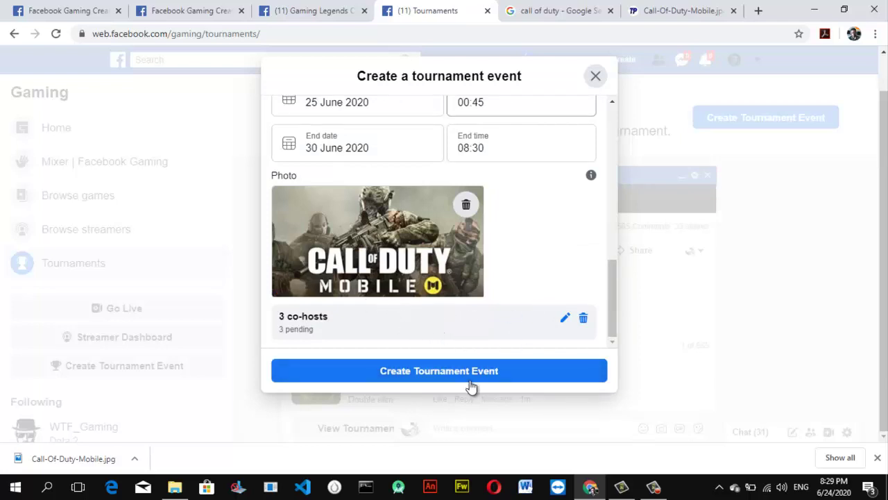
pyautogui.click(443, 373)
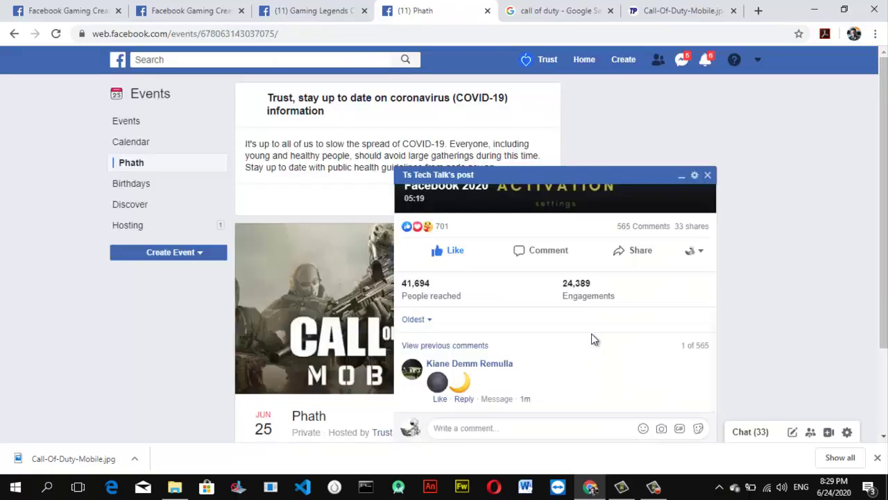
# Close the pop-up Ts Tech Talk post and dismiss the coronavirus information notice on the new event page
pyautogui.click(707, 175)
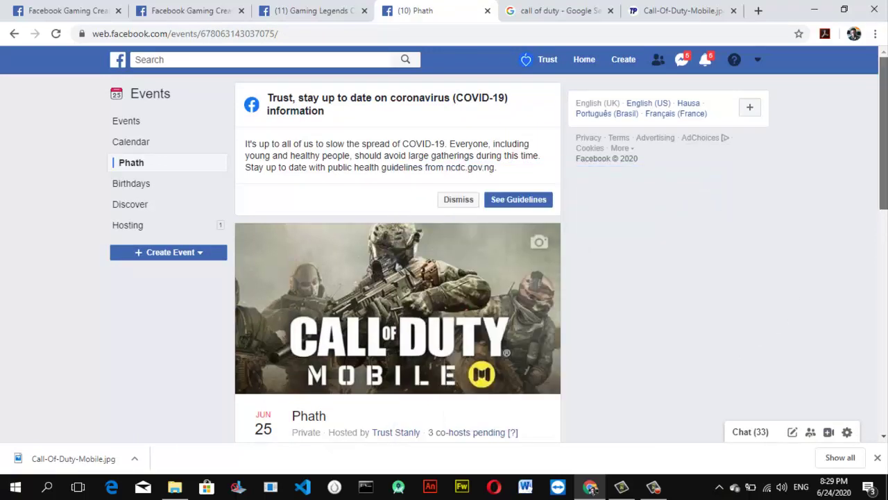
pyautogui.moveTo(883, 139); pyautogui.dragTo(872, 91)
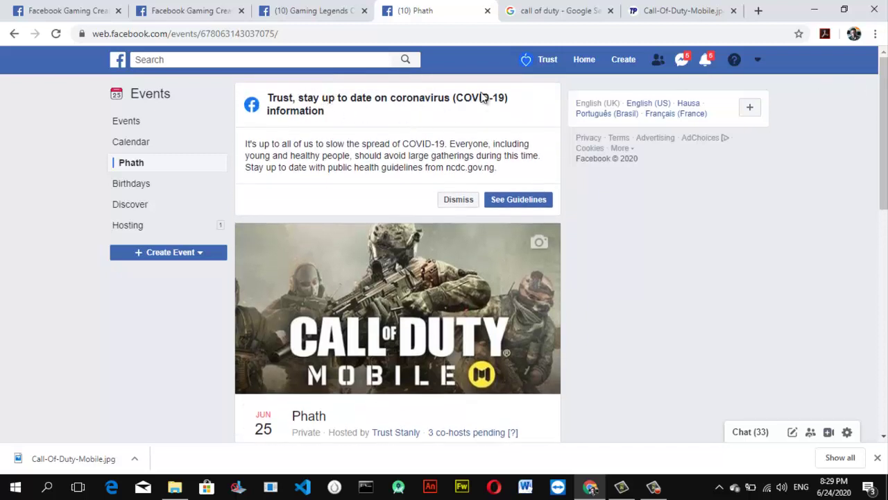
pyautogui.click(459, 200)
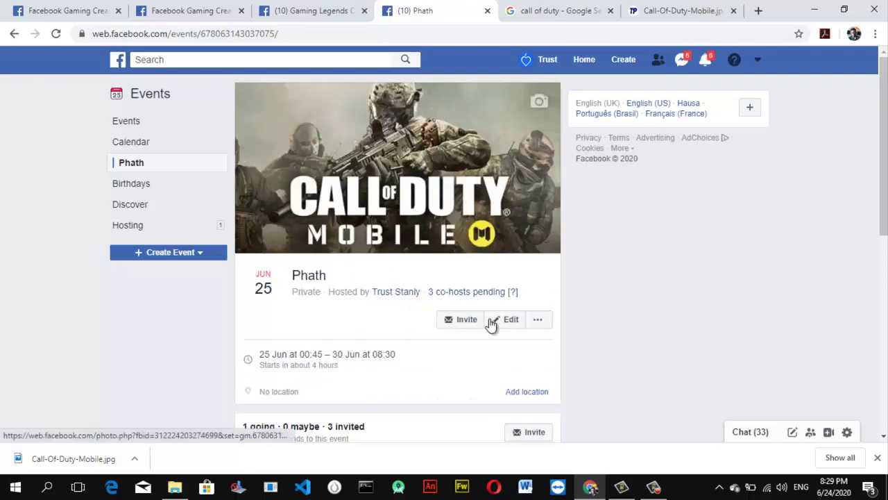